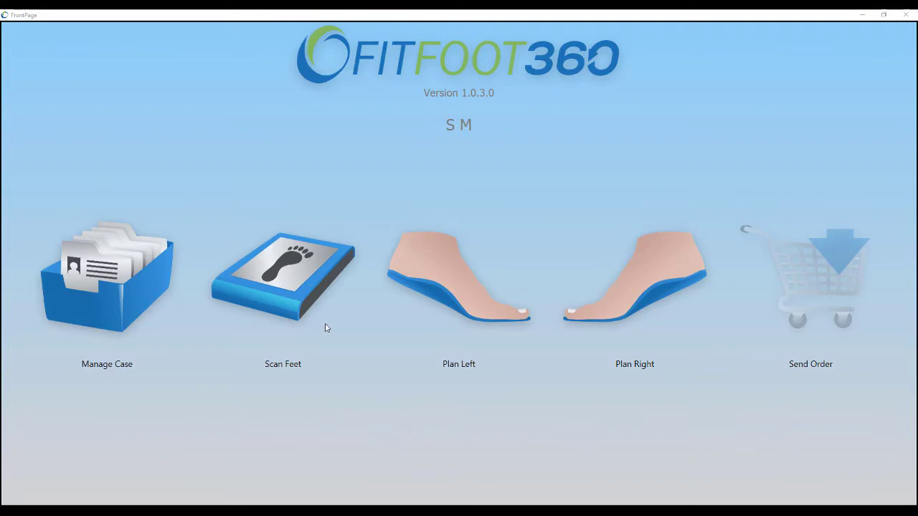
Step: Open the foot scans, accept the unwanted-region stage for both feet, and reposition the right foot's red and blue key landmarks
click(299, 287)
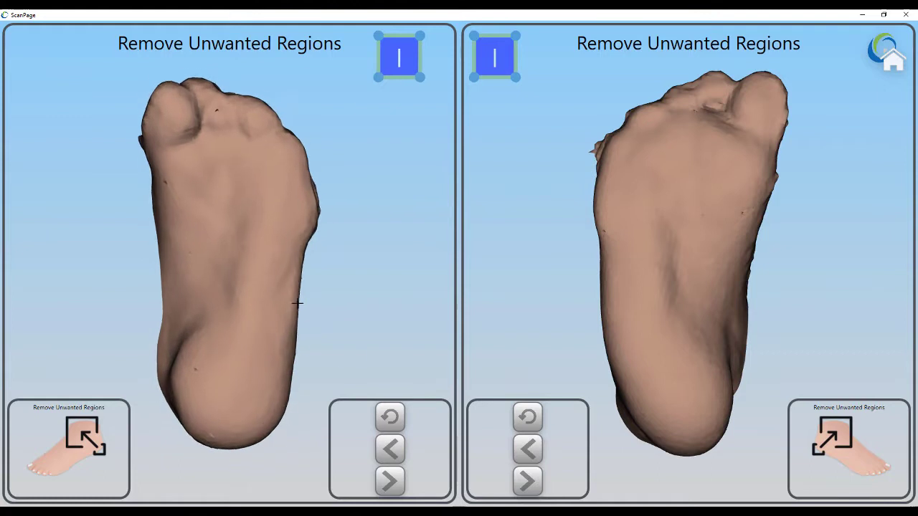
click(400, 484)
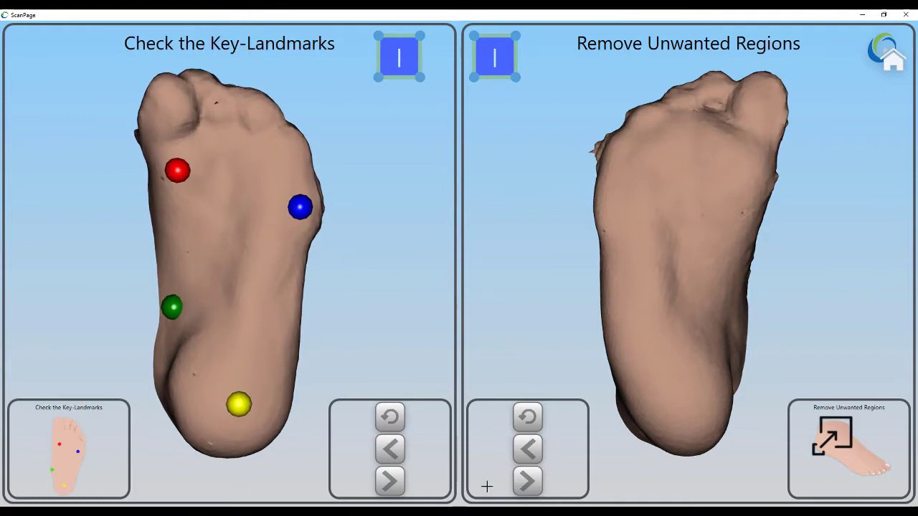
click(526, 482)
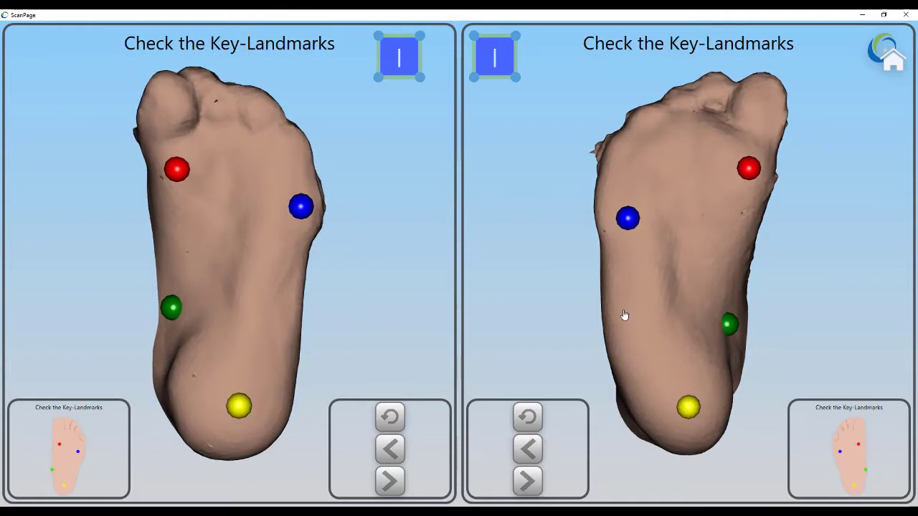
drag(748, 168, 741, 169)
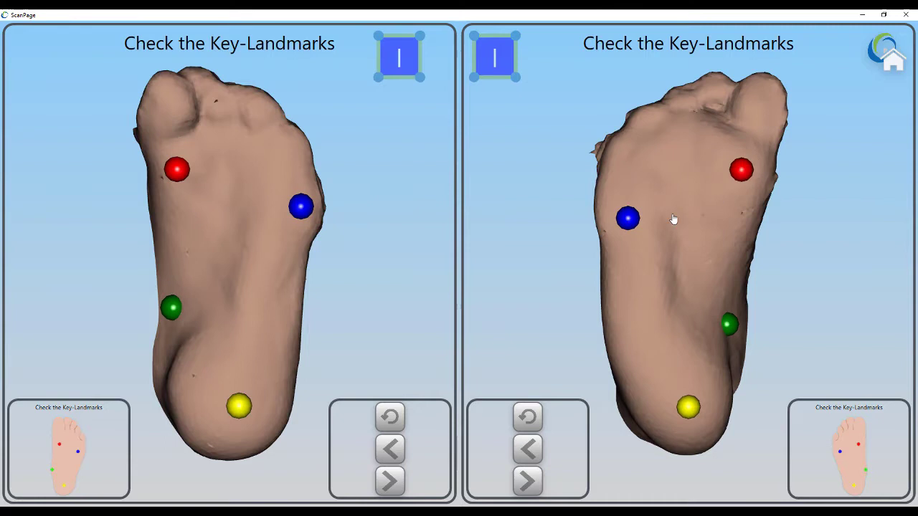
drag(627, 223, 623, 217)
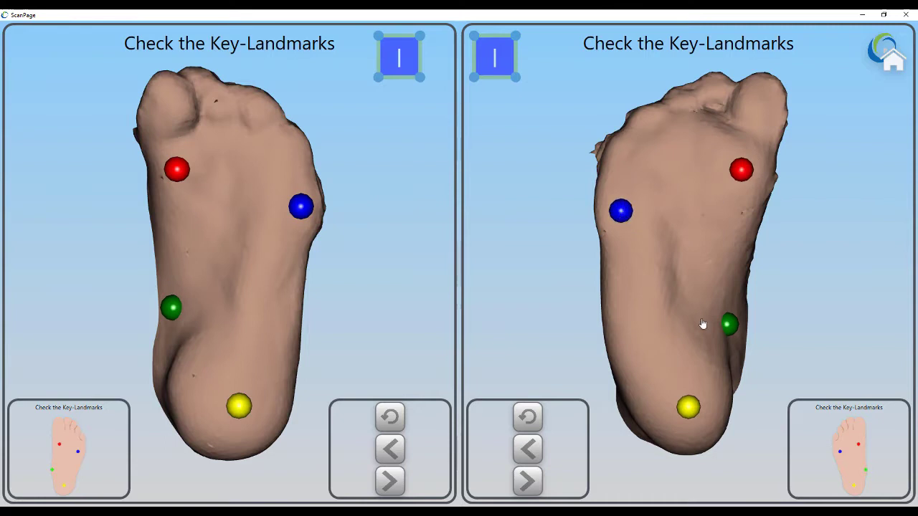
Step: Accept the landmarks and measurements for both feet and finish the scan stages without loading an image
click(393, 483)
click(393, 483)
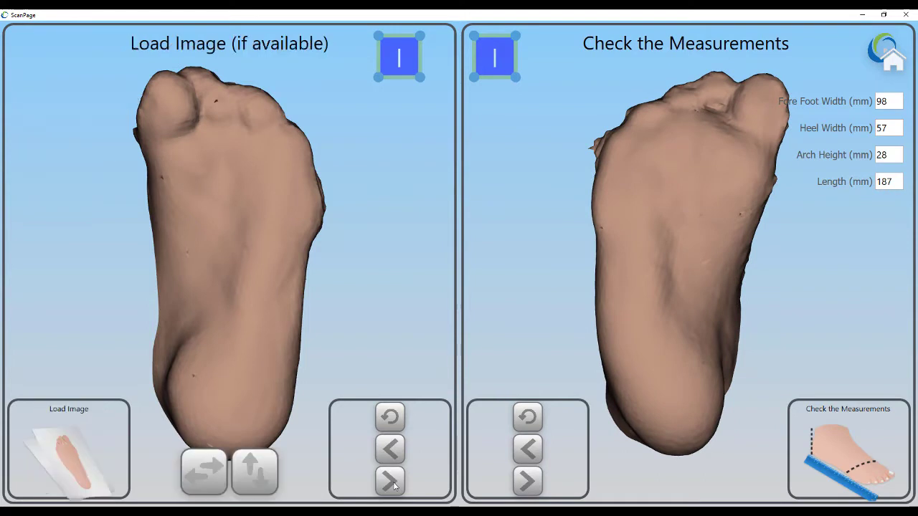
click(519, 478)
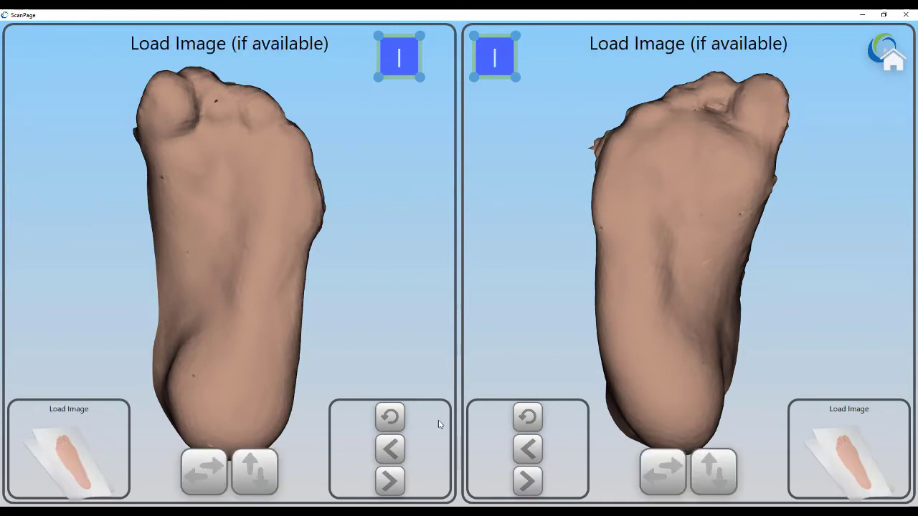
click(528, 483)
click(389, 482)
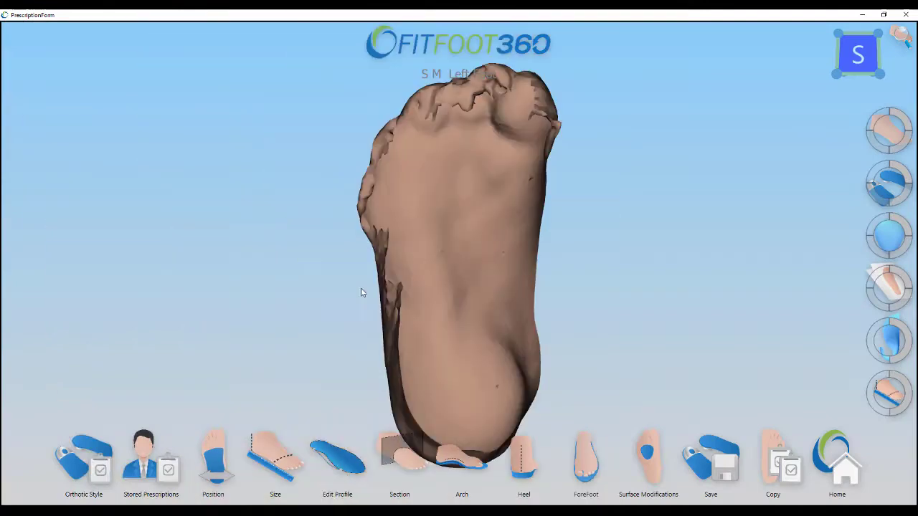
Step: Prescribe the Full Foot EVA orthotic style for the left foot
scroll(361, 293, down, 3)
right_drag(447, 320, 451, 257)
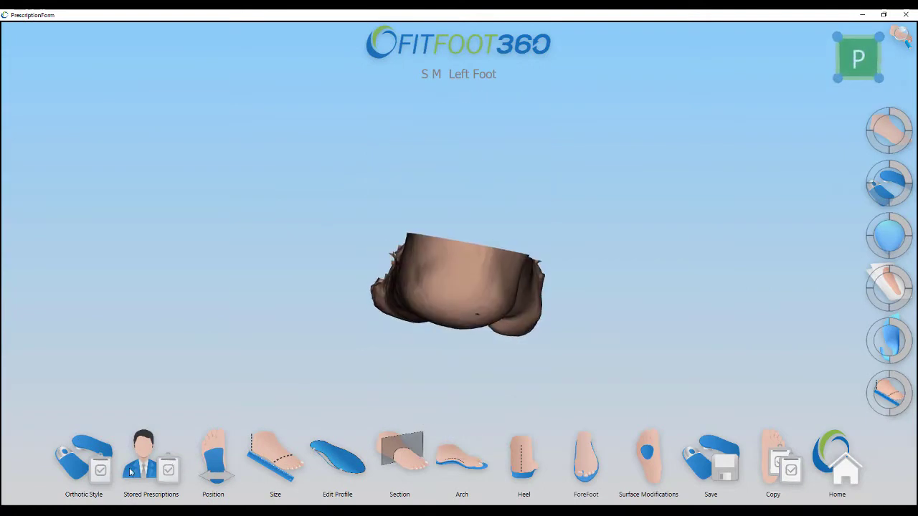
click(83, 459)
click(15, 81)
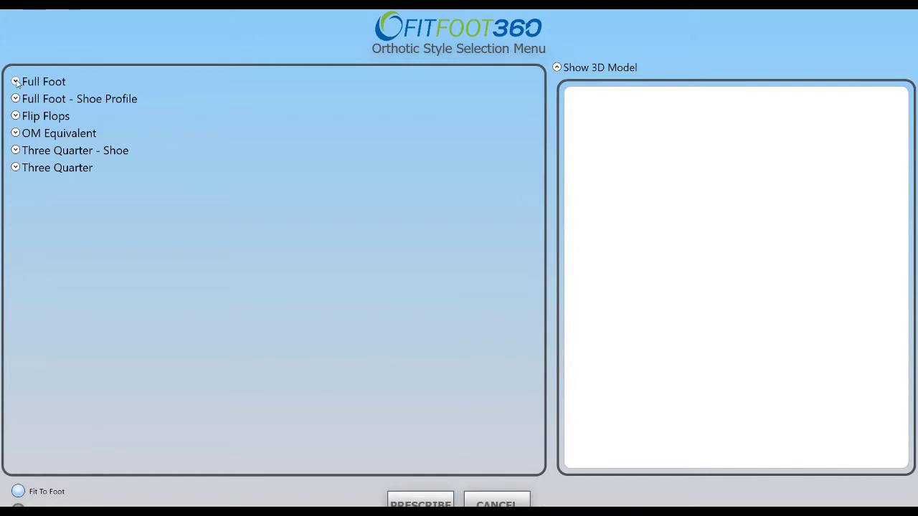
click(170, 172)
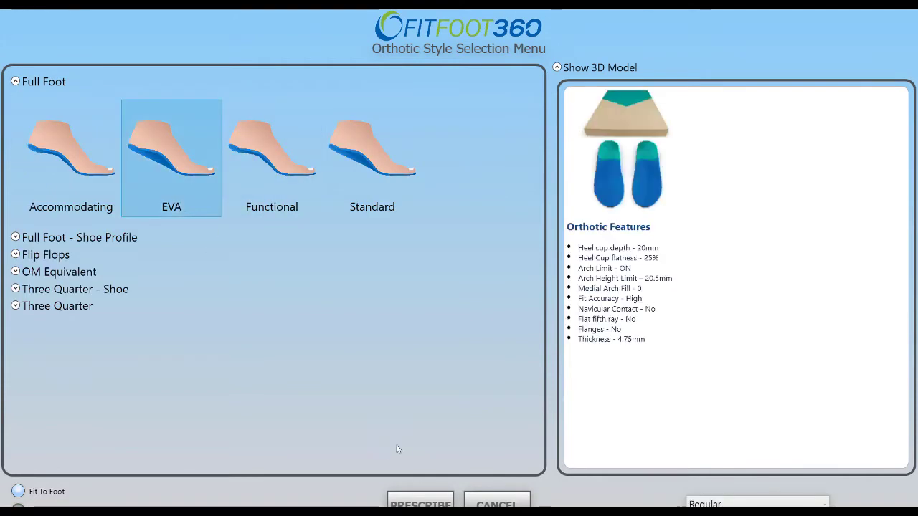
click(406, 500)
Step: Open the scan position settings and shift the orthotic slightly toward the heel
right_drag(420, 275, 320, 263)
mouse_move(320, 262)
mouse_down()
mouse_move(328, 174)
mouse_move(308, 215)
mouse_move(345, 256)
mouse_move(358, 298)
mouse_move(326, 270)
mouse_up()
drag(413, 323, 474, 343)
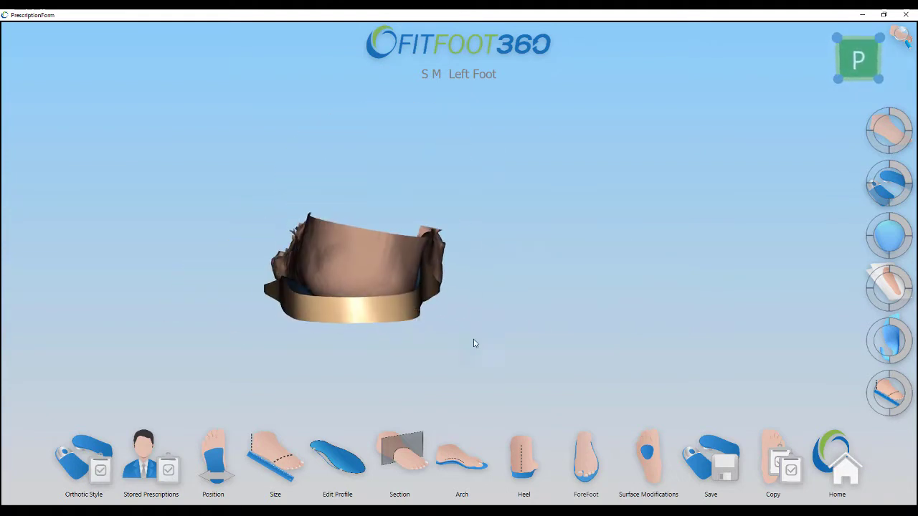
click(209, 475)
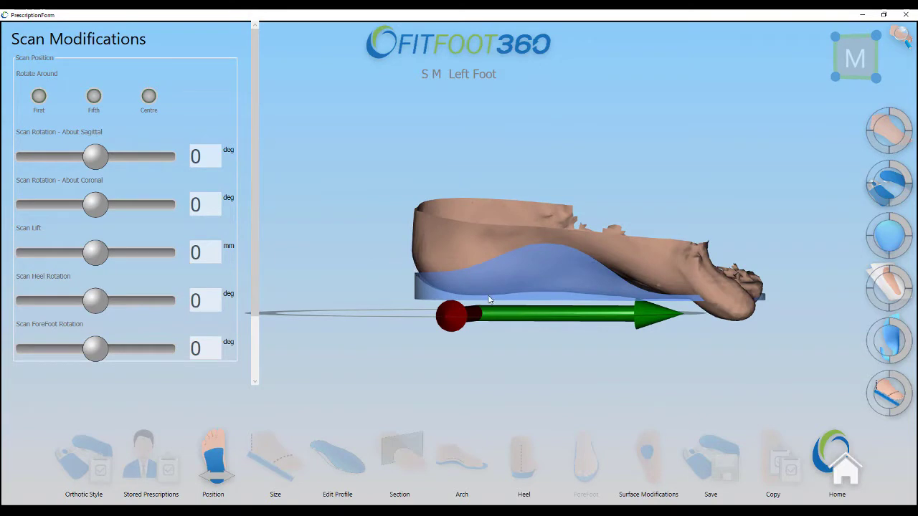
drag(502, 318, 500, 319)
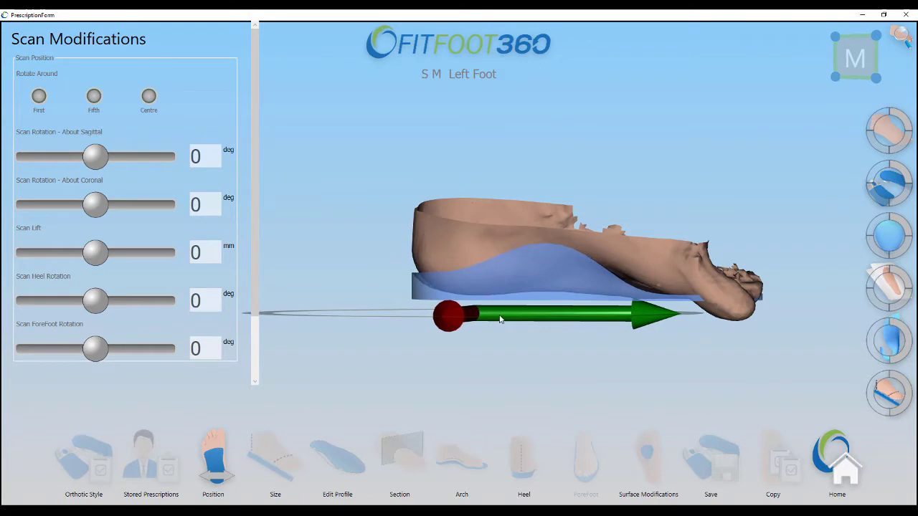
Step: Rotate the left foot scan around its centre by -9.7 degrees about the sagittal axis
right_drag(563, 331, 481, 235)
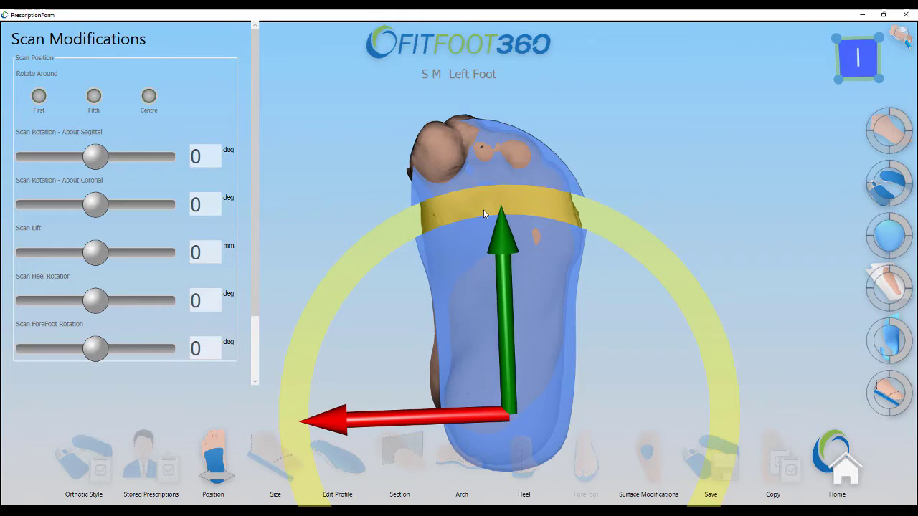
right_drag(435, 228, 489, 296)
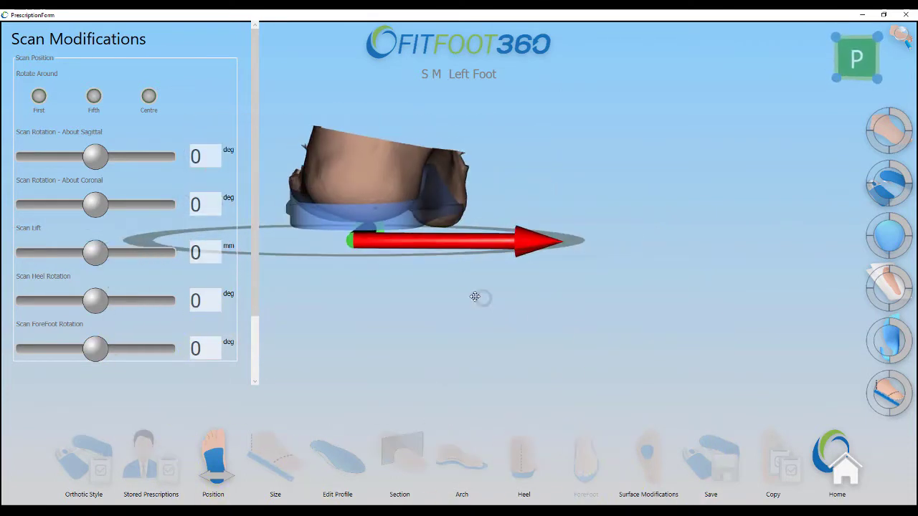
middle_drag(474, 288, 582, 320)
mouse_move(539, 317)
right_down()
mouse_move(557, 317)
mouse_move(543, 319)
right_up()
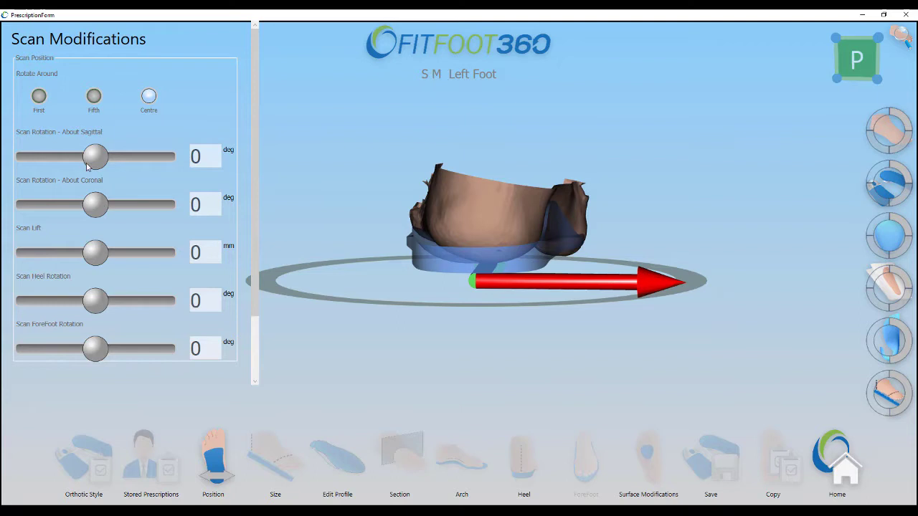
drag(96, 158, 72, 158)
Step: Set the left foot scan's forefoot rotation to -5 degrees
right_drag(331, 214, 269, 215)
right_drag(538, 220, 402, 226)
middle_drag(401, 226, 630, 285)
drag(630, 286, 555, 287)
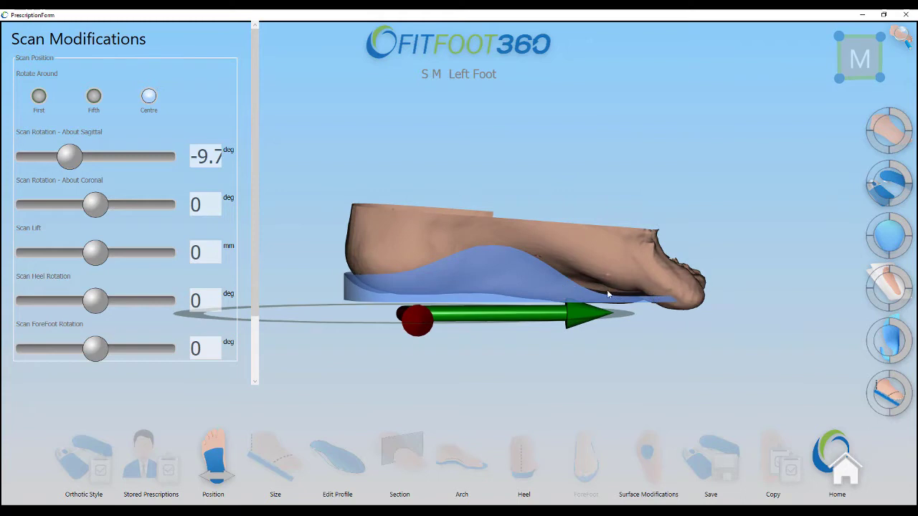
scroll(131, 268, down, 1)
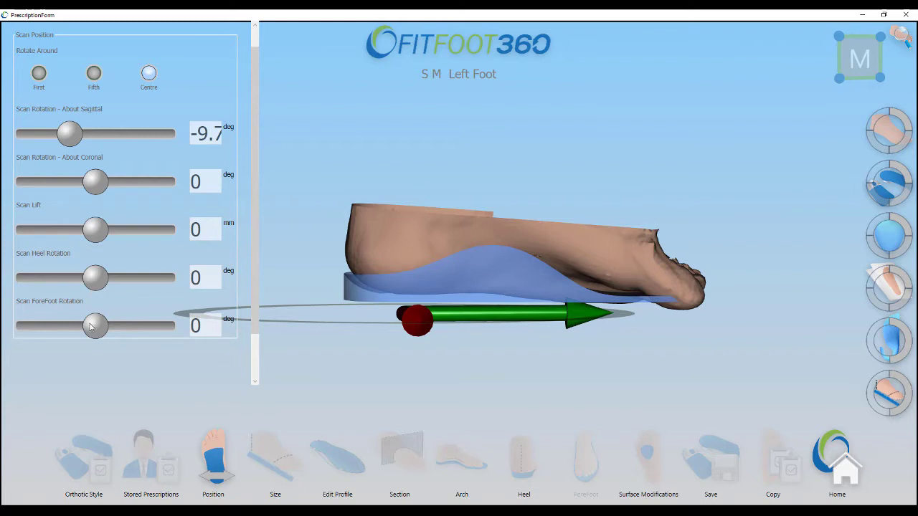
drag(94, 328, 81, 327)
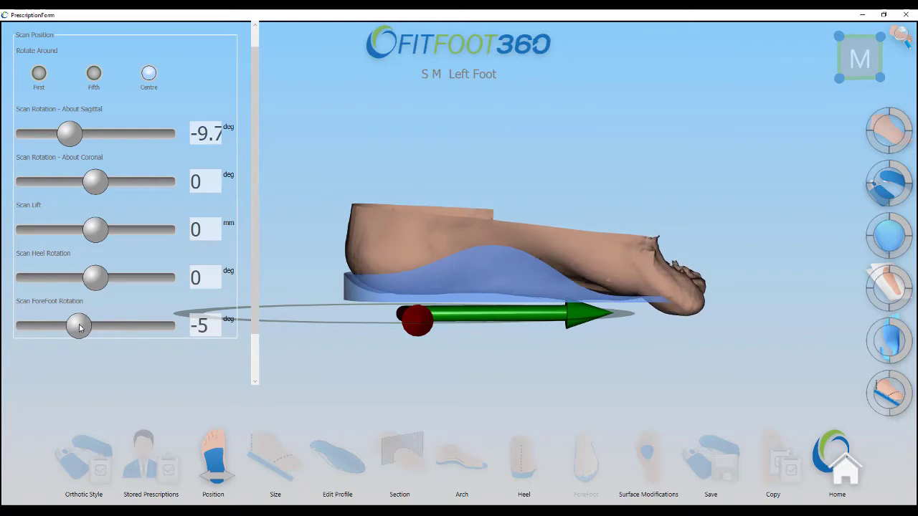
Step: Set the scan rotation about the coronal axis to 1.4 degrees and close the position settings
middle_drag(474, 270, 259, 244)
middle_drag(391, 236, 406, 244)
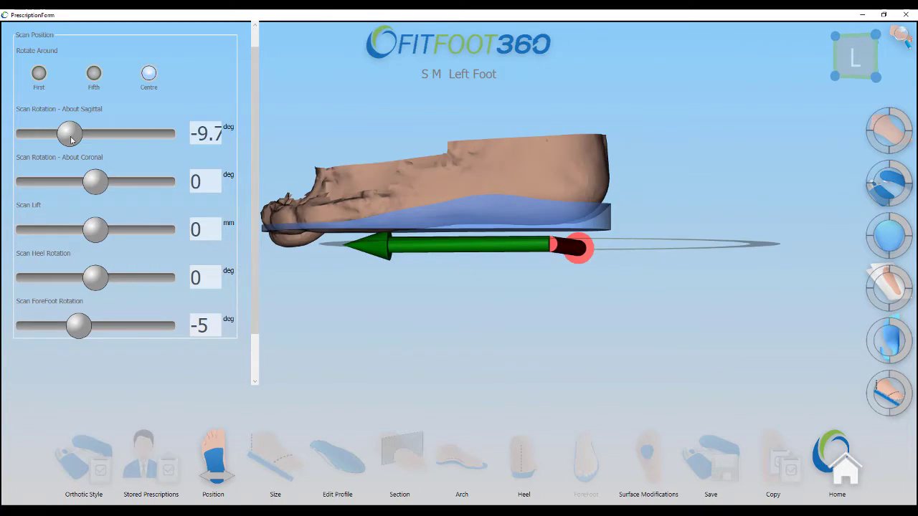
drag(92, 182, 100, 181)
right_drag(426, 194, 658, 202)
middle_drag(658, 203, 431, 328)
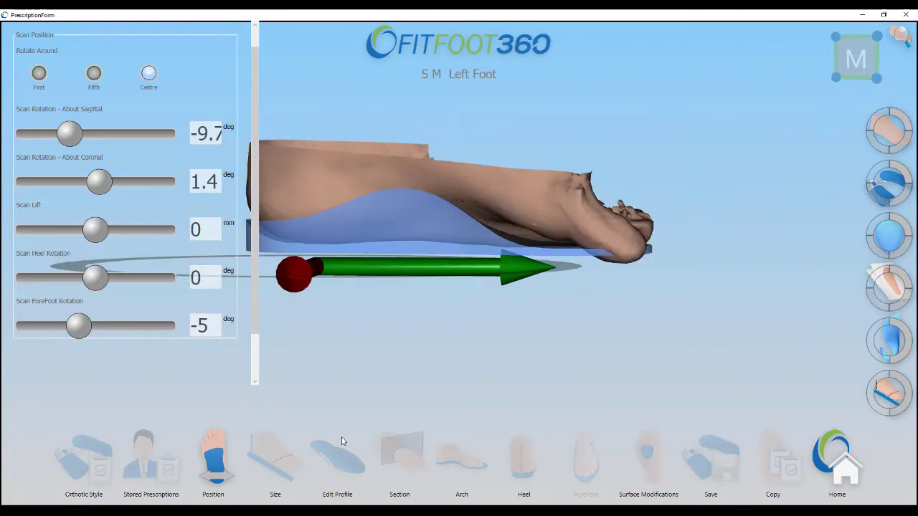
click(223, 479)
Step: In the size settings, set the insole length to 200 mm and the forefoot width to 80 mm
click(285, 468)
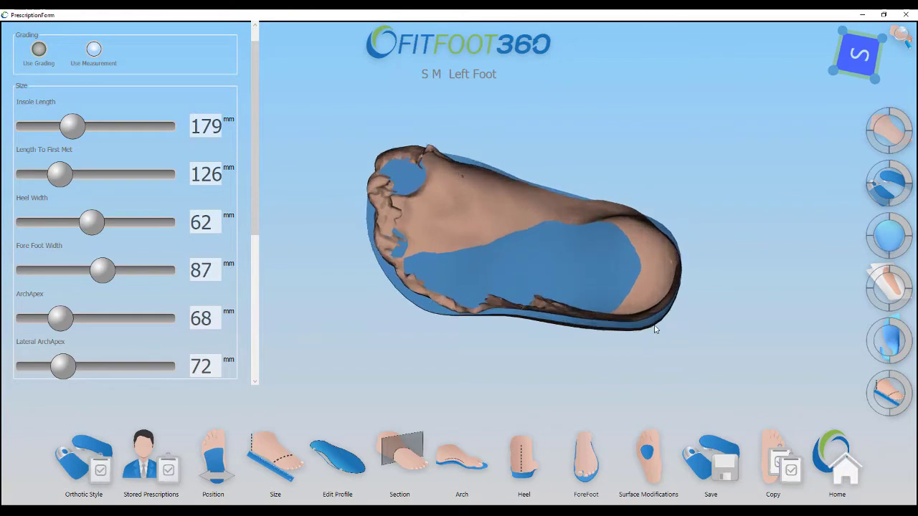
scroll(707, 300, up, 3)
right_drag(707, 300, 710, 300)
drag(709, 300, 502, 289)
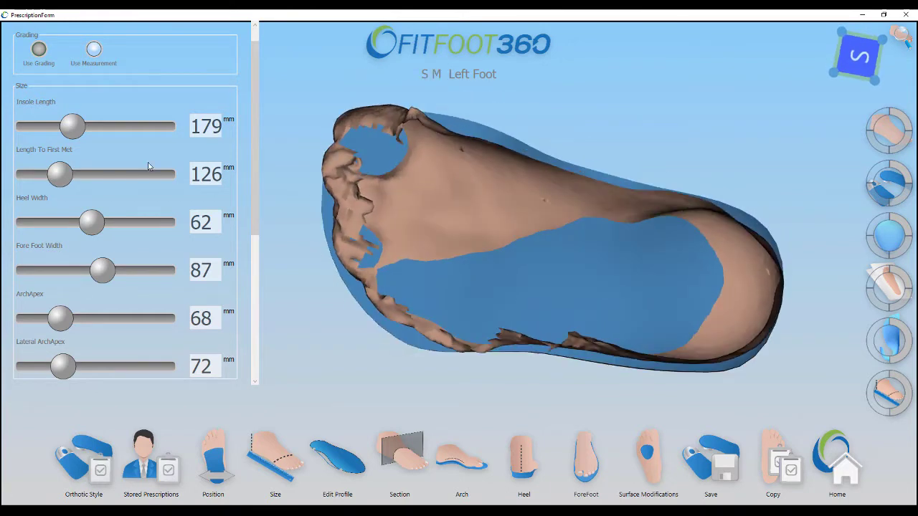
mouse_move(70, 126)
mouse_down()
mouse_move(28, 127)
mouse_move(56, 130)
mouse_up()
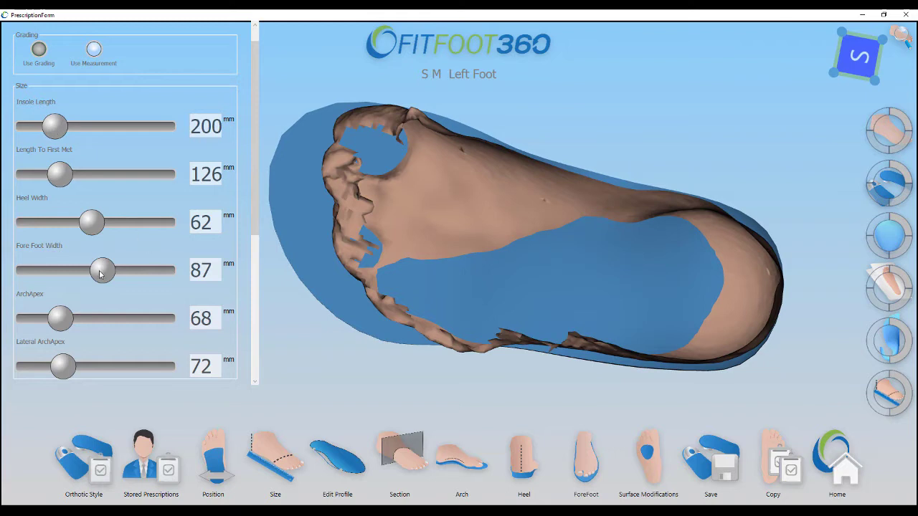
drag(106, 275, 97, 274)
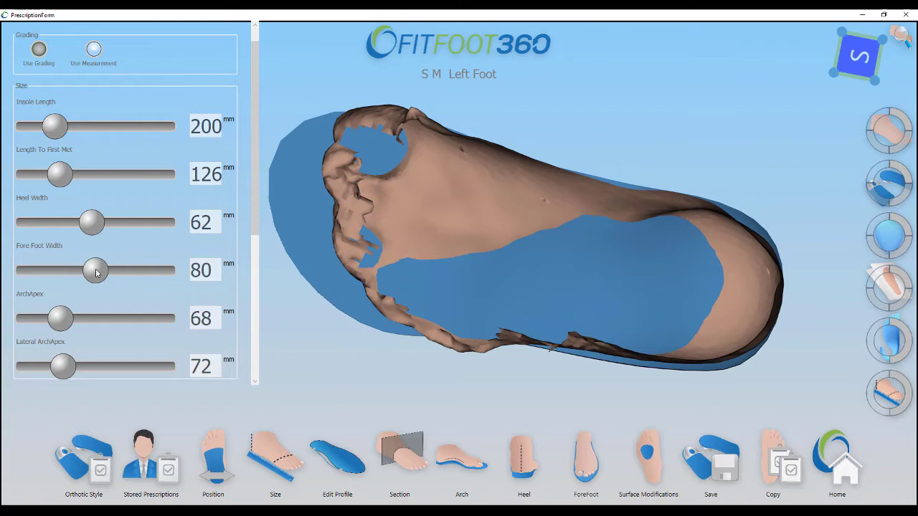
Step: Examine how the resized orthotic fits the foot from behind, from above and along the medial arch
right_drag(602, 252, 526, 172)
mouse_move(526, 172)
mouse_down()
mouse_move(596, 184)
mouse_move(565, 196)
mouse_move(529, 175)
mouse_up()
drag(527, 182, 665, 268)
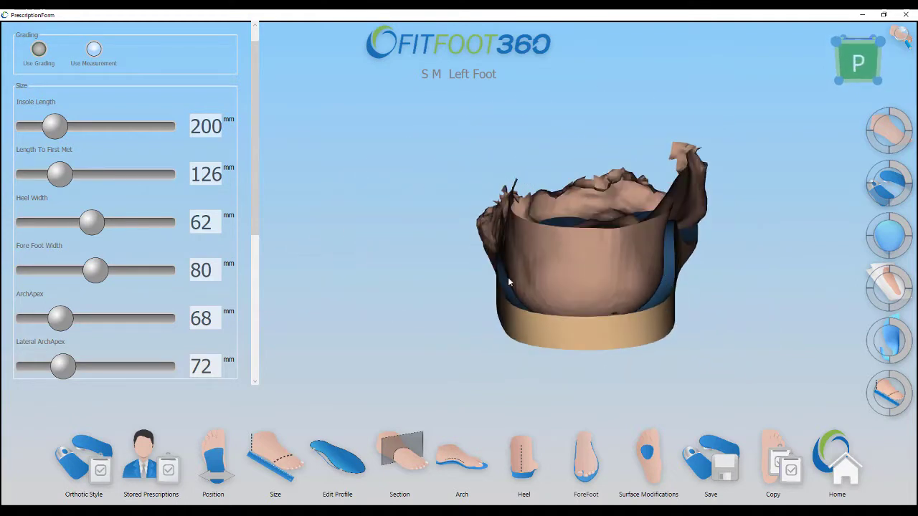
mouse_move(616, 248)
mouse_down()
mouse_move(604, 259)
mouse_move(618, 265)
mouse_move(619, 254)
mouse_up()
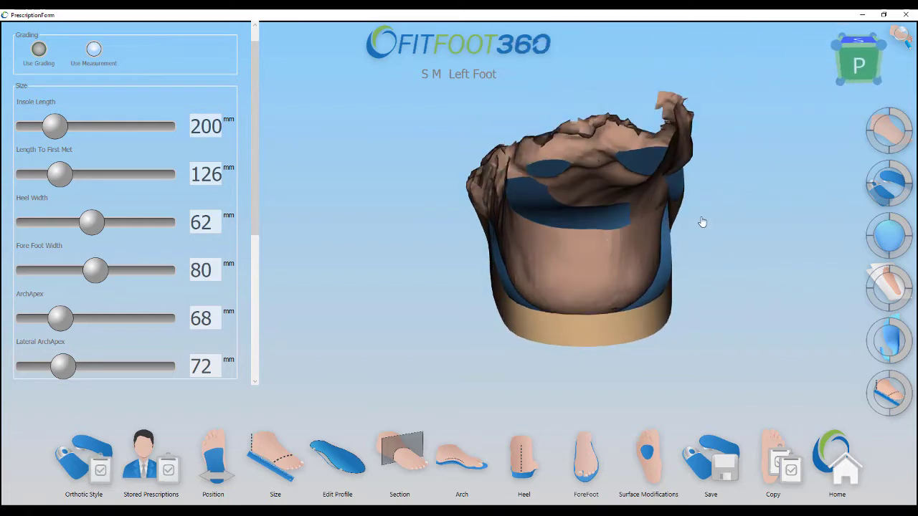
middle_drag(702, 222, 654, 236)
right_drag(647, 246, 563, 224)
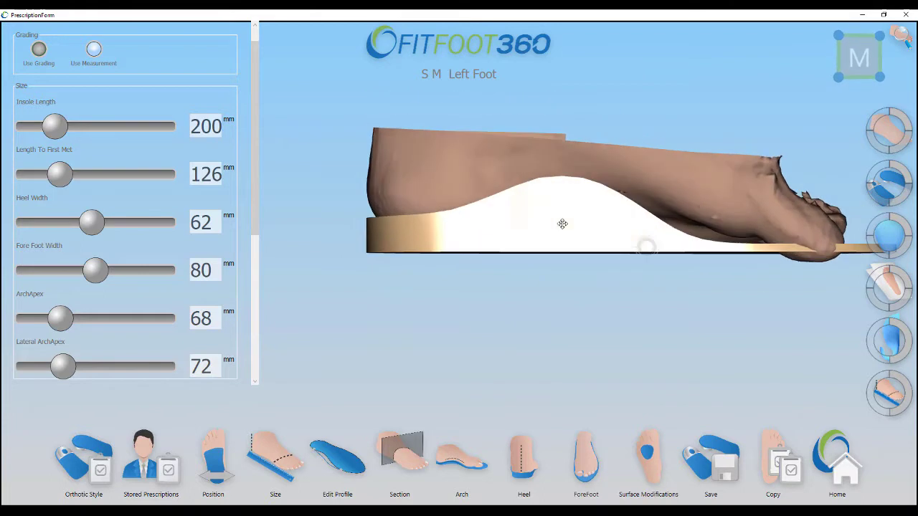
click(714, 257)
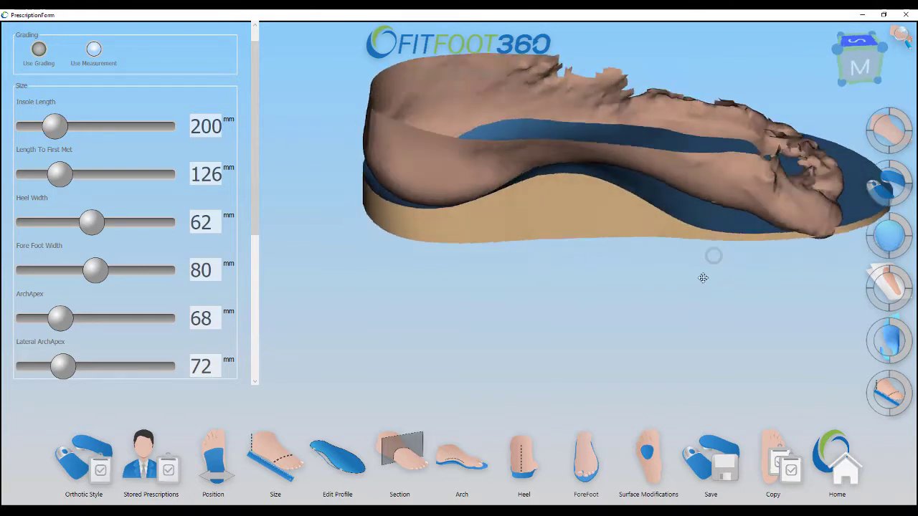
middle_drag(637, 240, 557, 251)
scroll(559, 262, up, 3)
scroll(560, 262, down, 2)
mouse_move(495, 224)
middle_down()
mouse_move(496, 246)
mouse_move(496, 225)
middle_up()
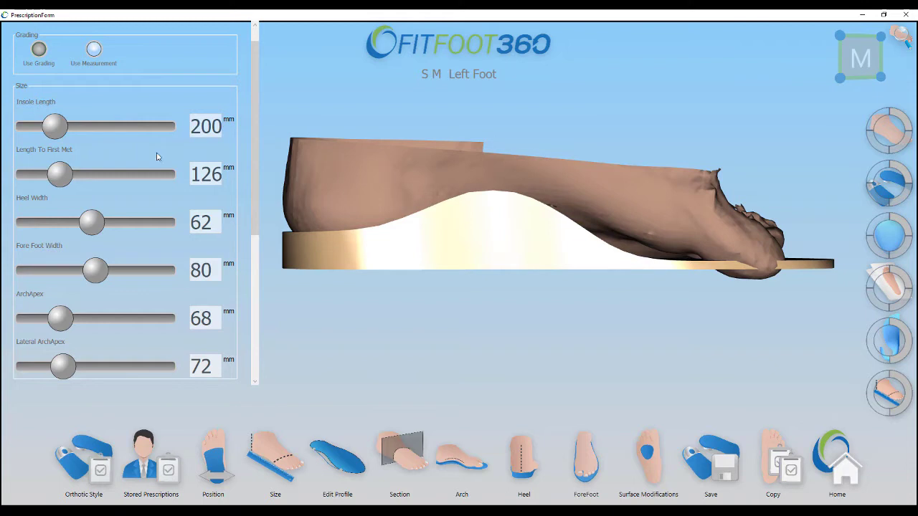
Step: Set the orthotic's length to the first met to 142 mm, checking the arch contour against the foot
drag(59, 179, 39, 179)
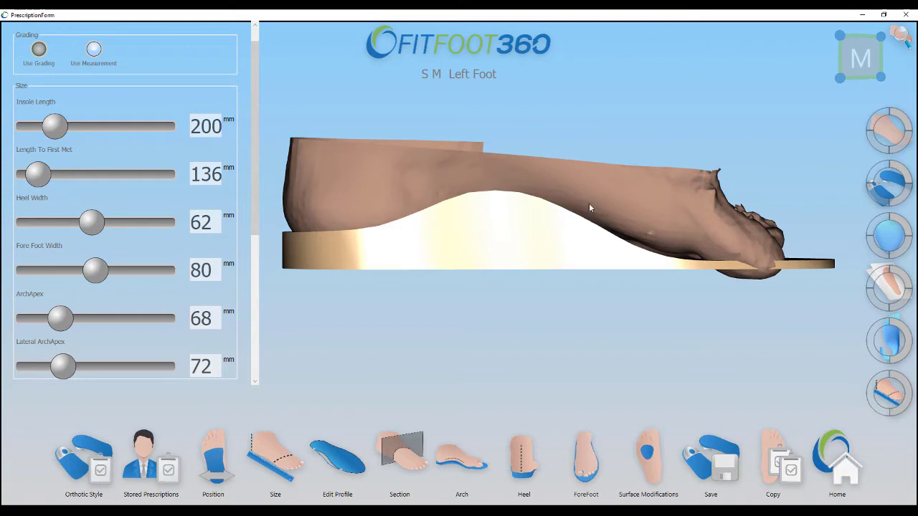
mouse_move(570, 241)
middle_down()
mouse_move(569, 249)
mouse_move(588, 244)
middle_up()
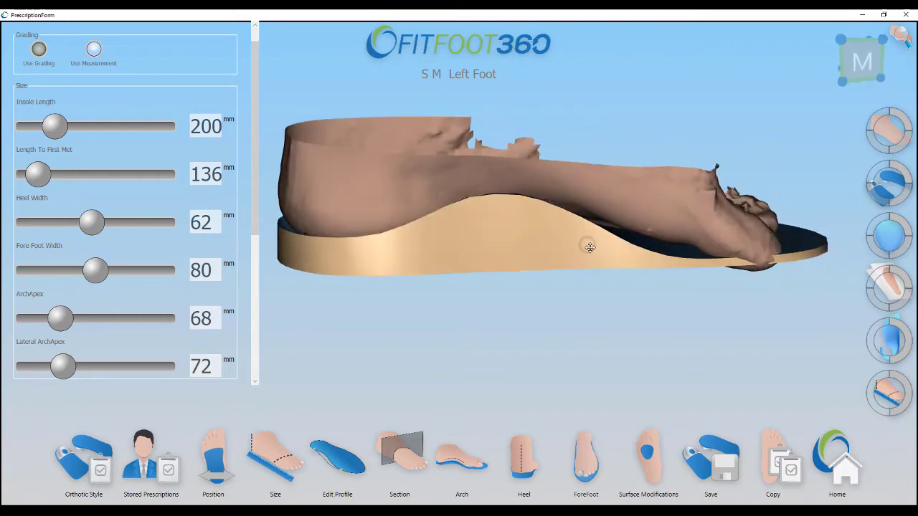
mouse_move(558, 256)
mouse_down()
mouse_move(553, 247)
mouse_move(529, 254)
mouse_move(553, 250)
mouse_up()
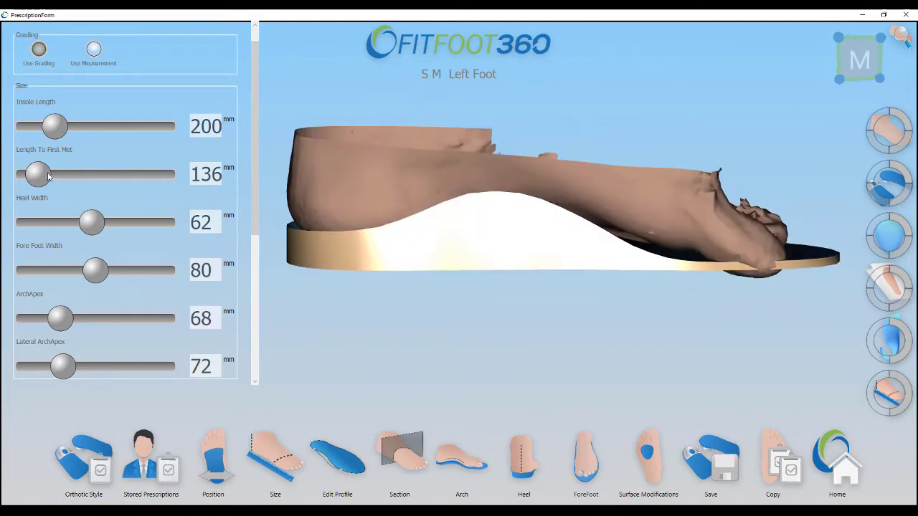
drag(44, 178, 43, 178)
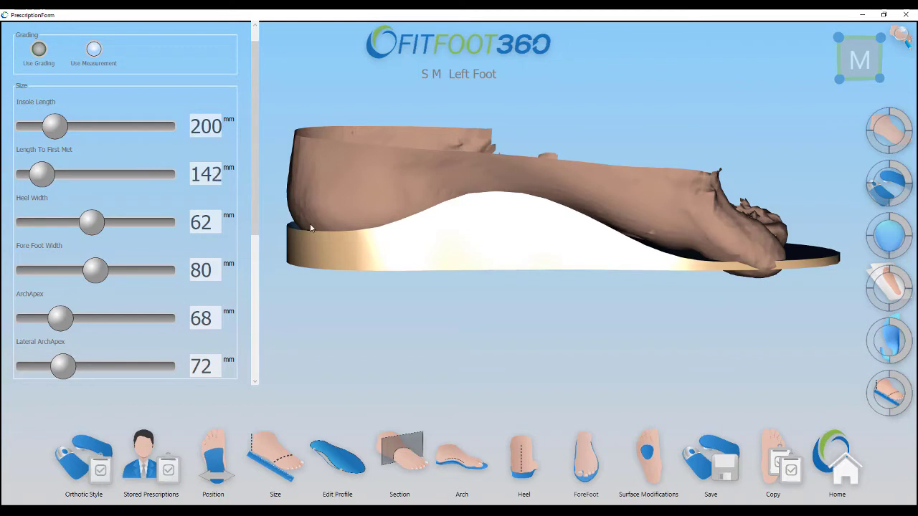
Step: Set the orthotic's lateral arch apex to 65 mm, checking the lateral side against the foot
drag(472, 228, 379, 223)
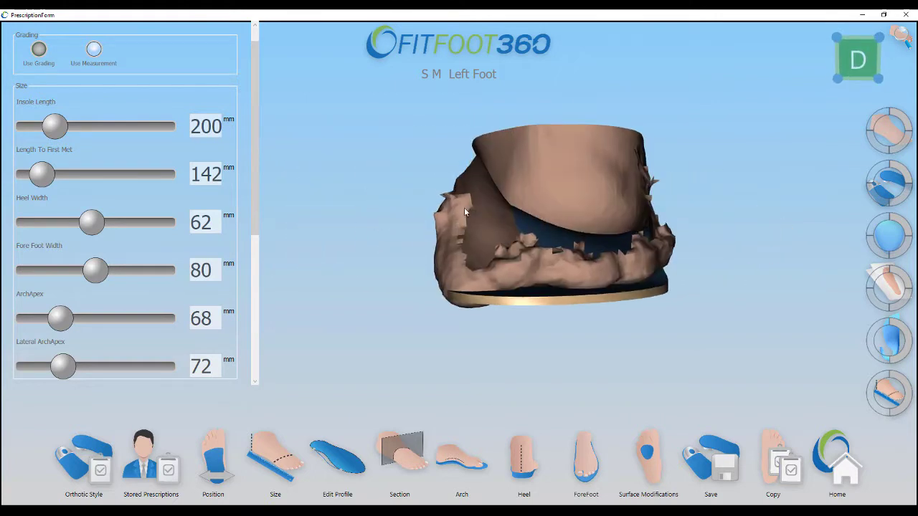
scroll(137, 219, down, 2)
drag(431, 239, 553, 215)
drag(62, 299, 41, 299)
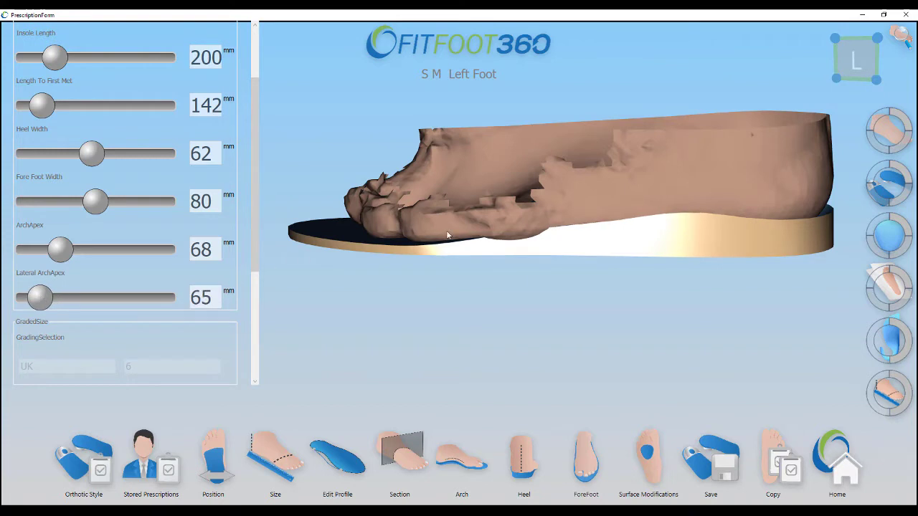
Step: In the arch modifications, raise the medial arch depth to 30 mm, checking the gap beneath the foot's medial arch
click(467, 469)
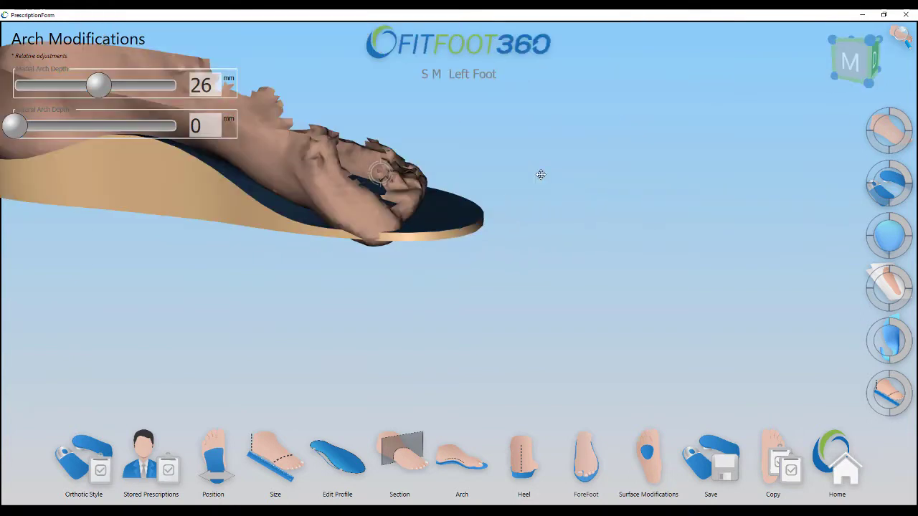
middle_drag(443, 191, 538, 230)
scroll(502, 262, up, 3)
right_drag(500, 261, 526, 290)
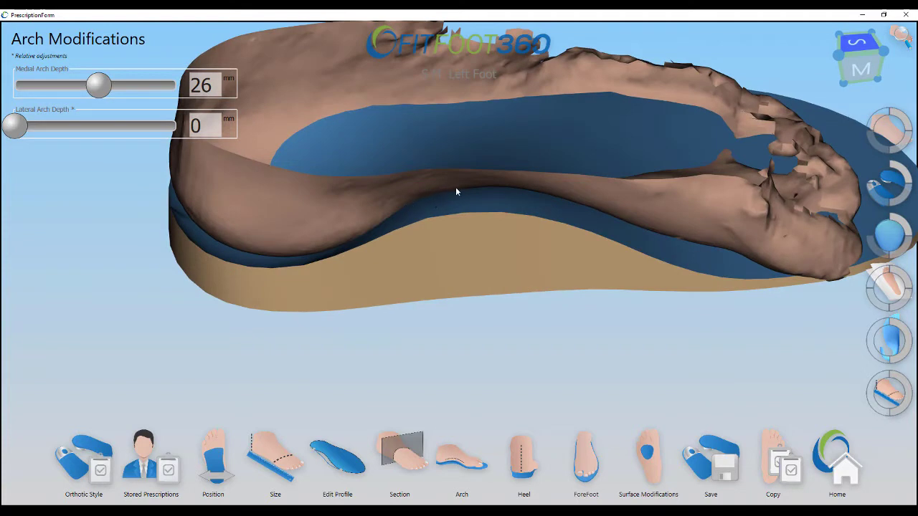
right_drag(503, 254, 502, 218)
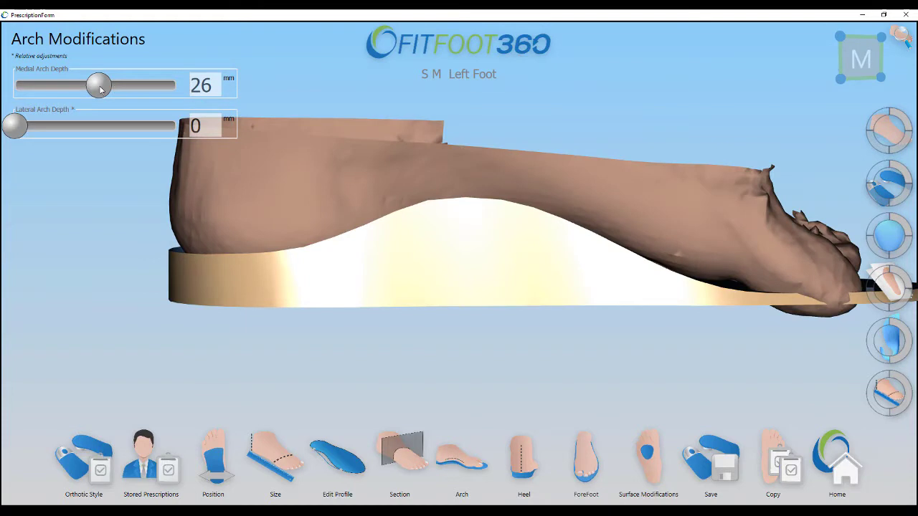
drag(100, 87, 113, 88)
right_drag(392, 171, 301, 166)
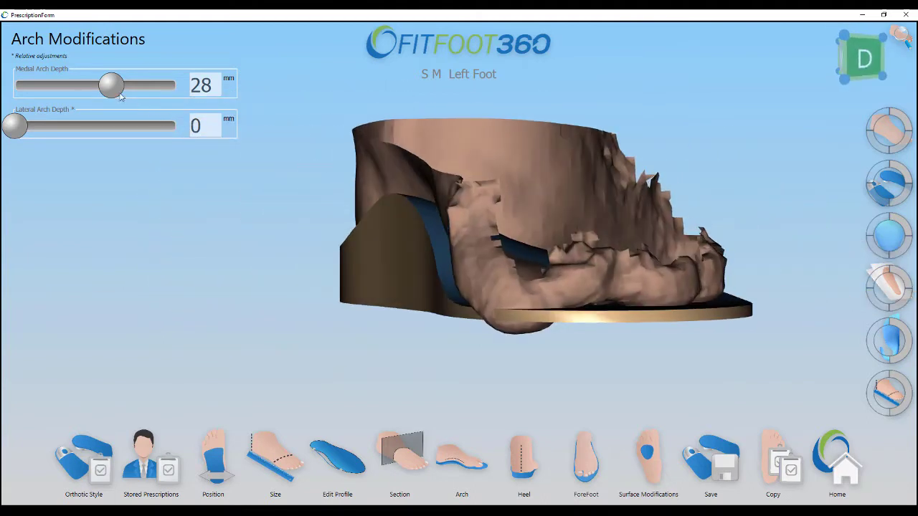
drag(118, 91, 124, 91)
Step: Examine how the raised medial arch meets the foot from the toe end and from above
mouse_move(352, 249)
right_down()
mouse_move(372, 250)
mouse_move(334, 249)
right_up()
scroll(468, 262, down, 3)
middle_drag(467, 262, 468, 230)
right_drag(468, 230, 455, 246)
scroll(455, 246, up, 2)
middle_drag(455, 245, 435, 297)
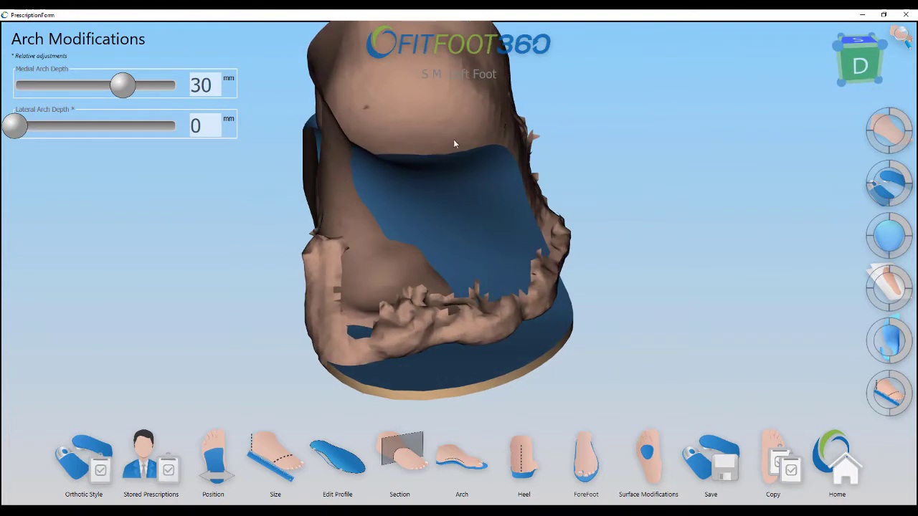
middle_drag(484, 269, 440, 277)
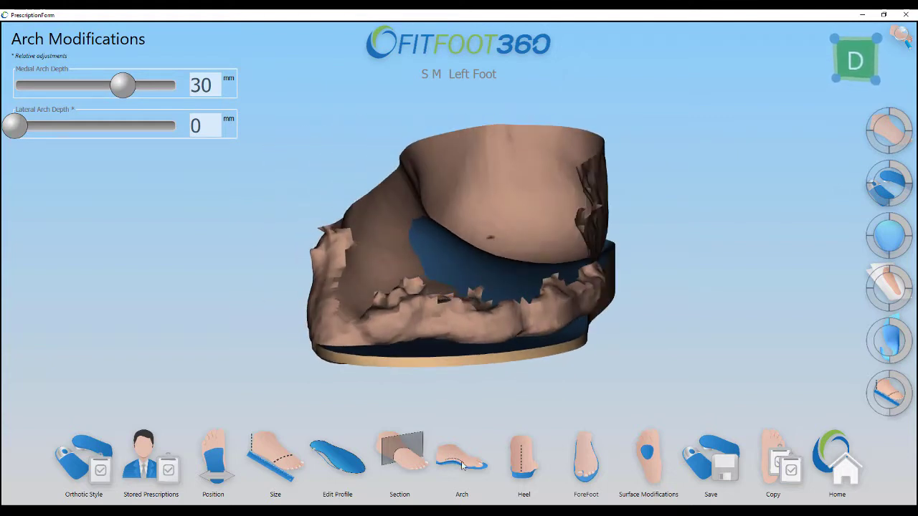
Step: Open section editing, select a cross-section through the arch and apply the Full Foot regional contact
click(399, 455)
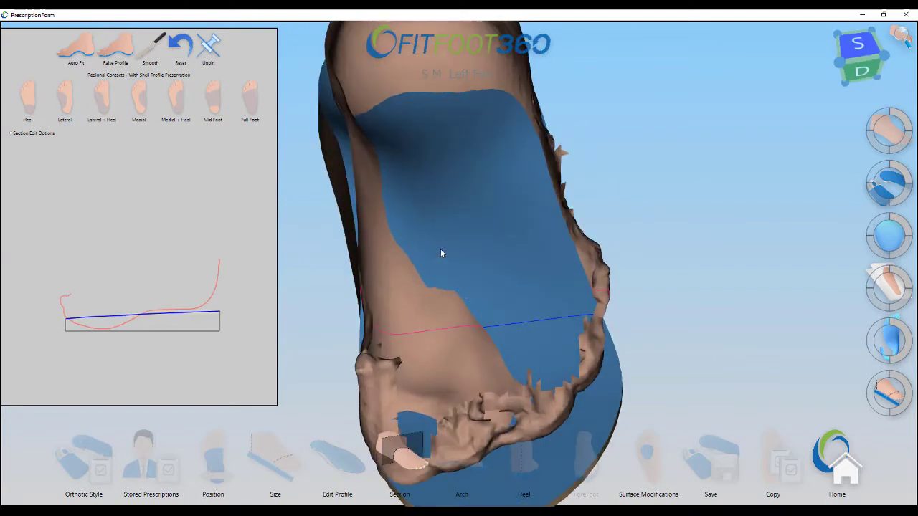
click(453, 170)
mouse_move(469, 328)
right_down()
mouse_move(463, 297)
mouse_move(442, 297)
right_up()
middle_drag(442, 297, 418, 286)
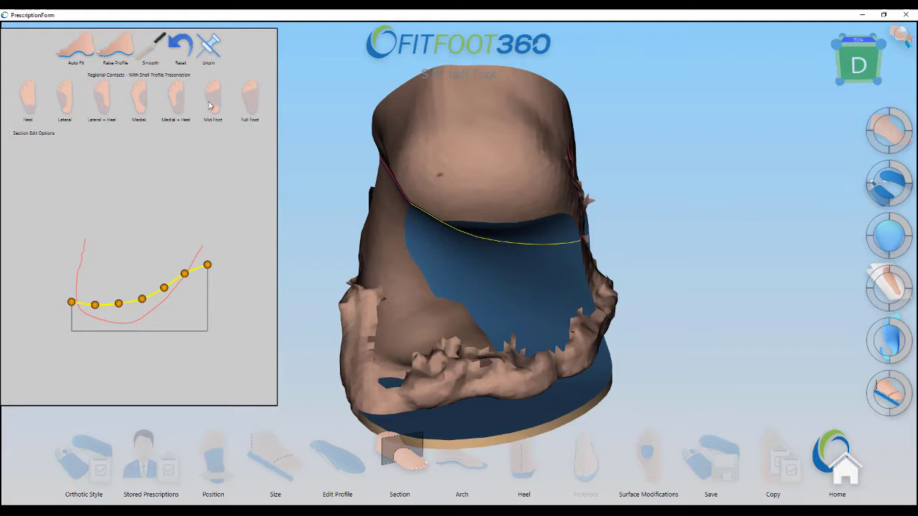
click(252, 109)
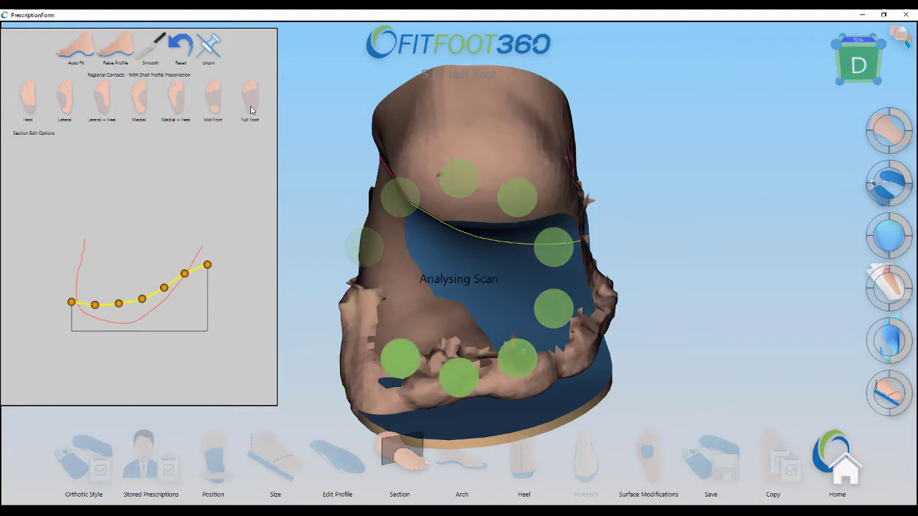
Step: Lower the three lateral points of the section near the ball of the foot toward the foot outline, then unpin that section
mouse_move(420, 289)
mouse_down()
mouse_move(361, 272)
mouse_move(373, 304)
mouse_move(371, 342)
mouse_move(416, 359)
mouse_move(431, 328)
mouse_move(430, 289)
mouse_move(454, 291)
mouse_move(400, 306)
mouse_move(422, 297)
mouse_move(437, 304)
mouse_up()
click(455, 294)
drag(608, 355, 552, 335)
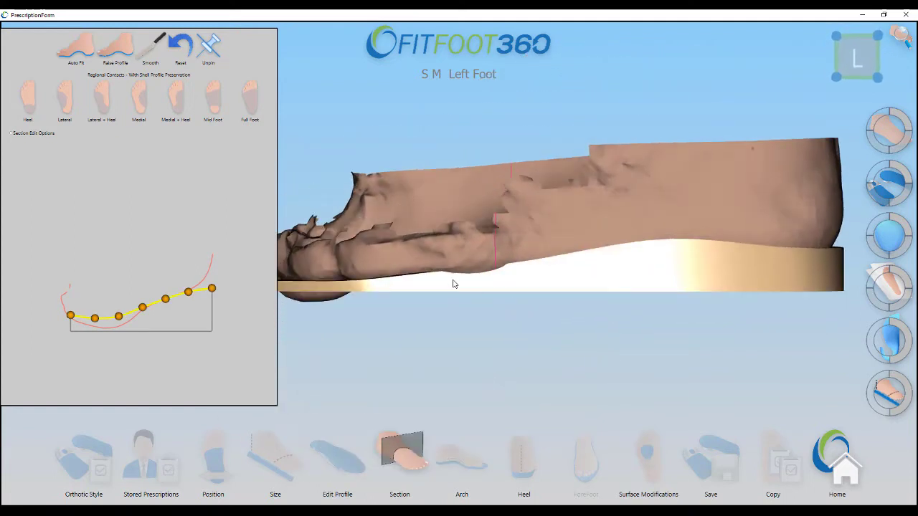
drag(508, 265, 528, 271)
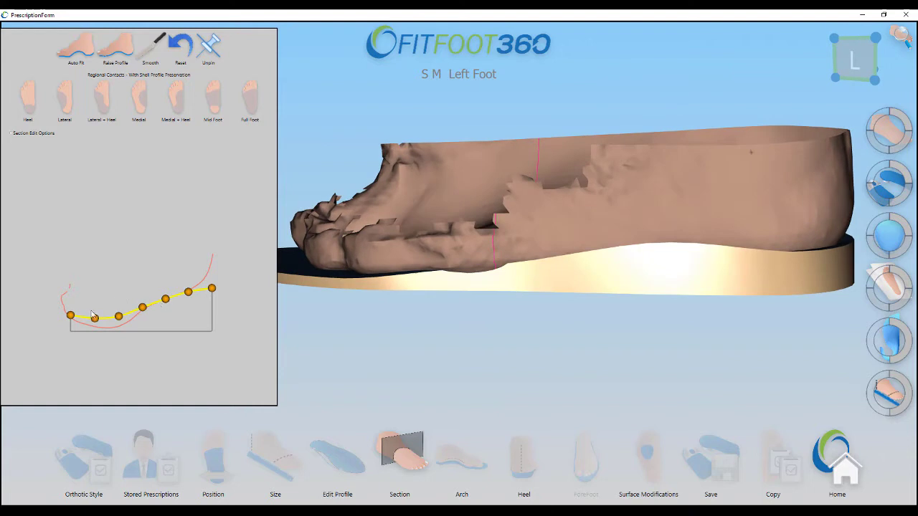
drag(72, 317, 71, 321)
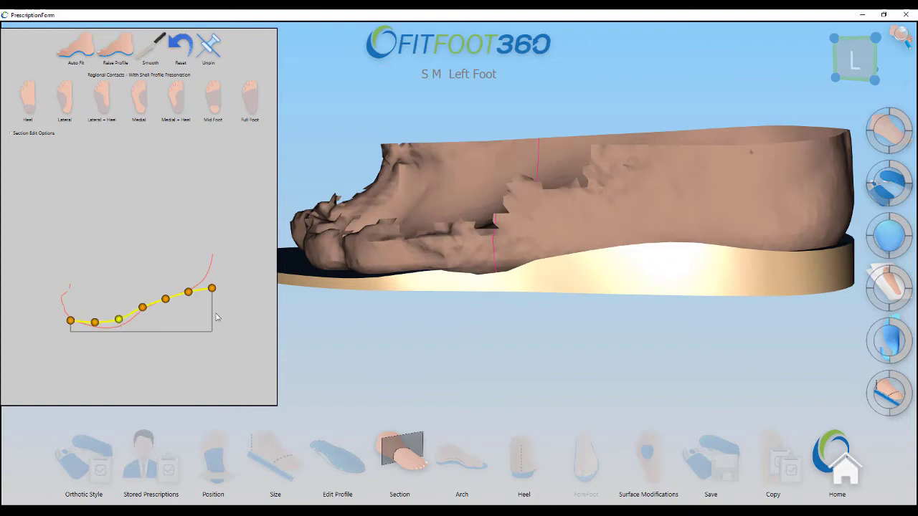
click(217, 53)
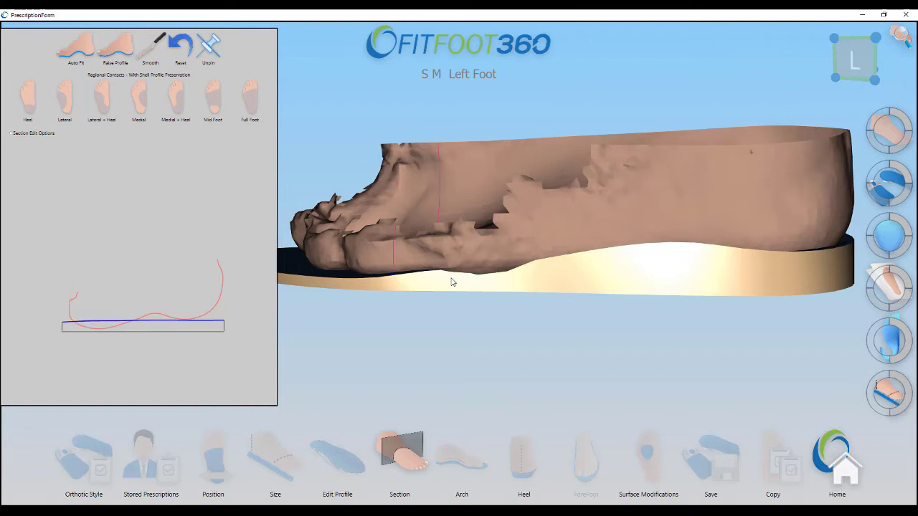
Step: Select a section slightly nearer the toes and lower its three lateral points toward the foot outline
click(440, 281)
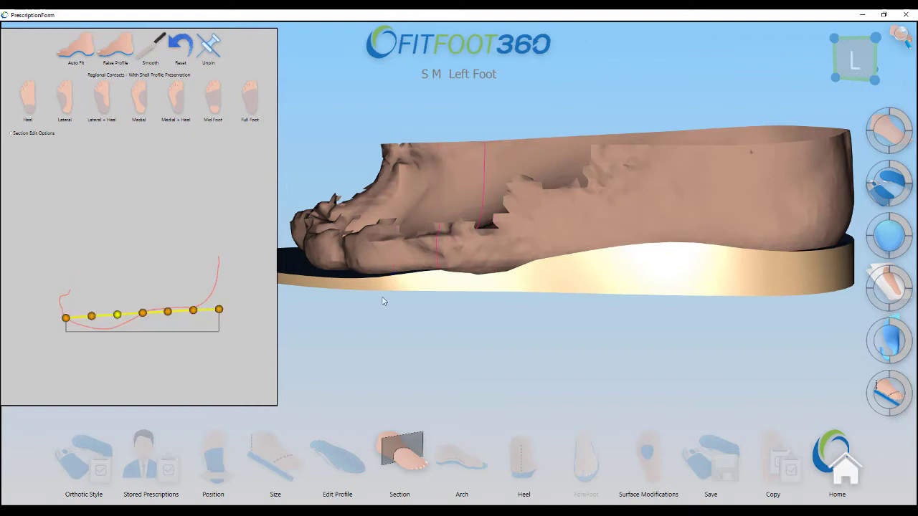
drag(65, 319, 67, 325)
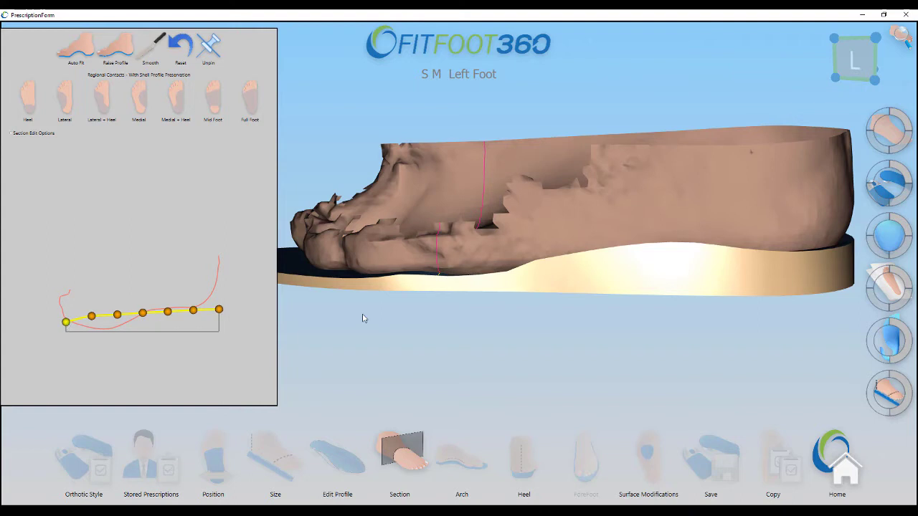
scroll(362, 318, up, 5)
drag(66, 323, 68, 327)
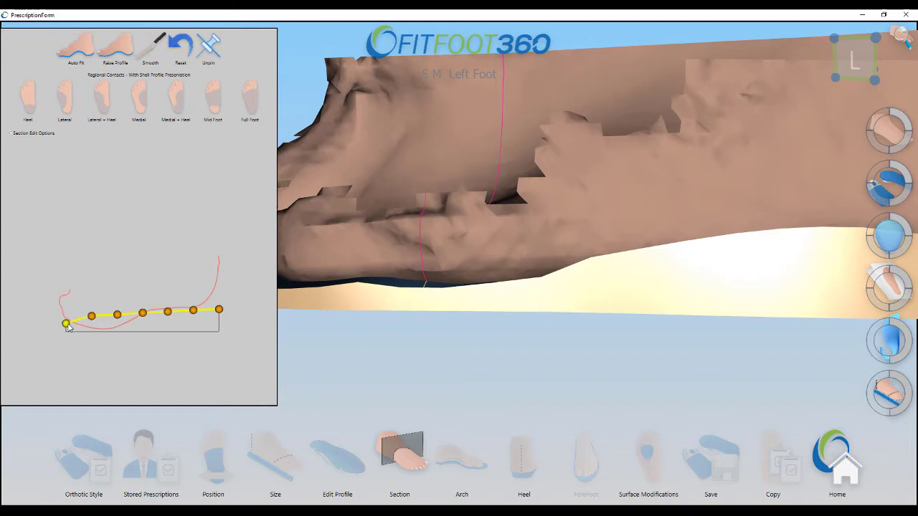
scroll(353, 328, down, 2)
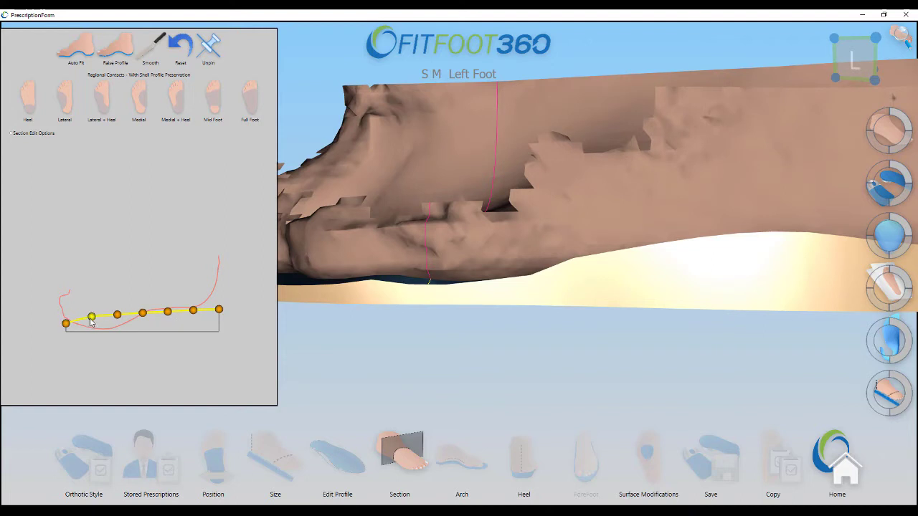
drag(91, 325, 91, 328)
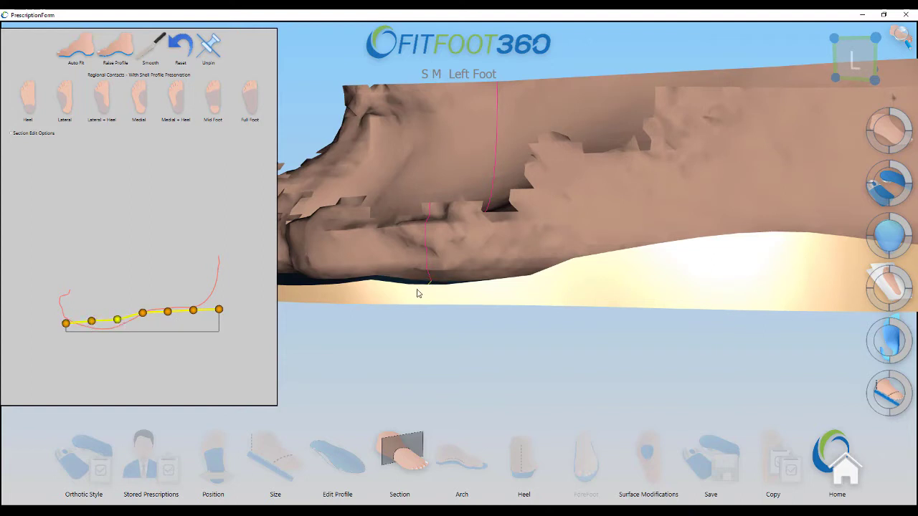
Step: Select a section behind the ball of the foot and lower its outermost lateral points toward the foot outline
right_drag(474, 262, 507, 263)
drag(505, 263, 541, 263)
drag(72, 315, 73, 324)
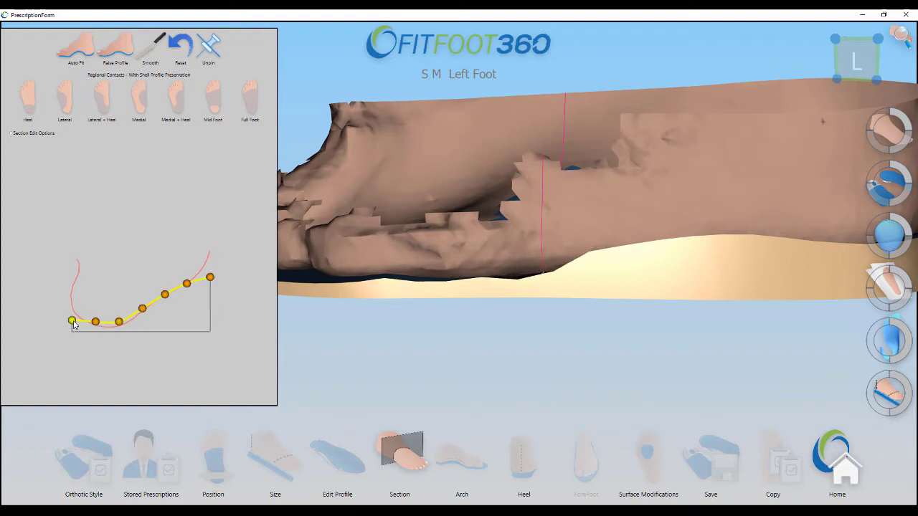
scroll(549, 311, up, 5)
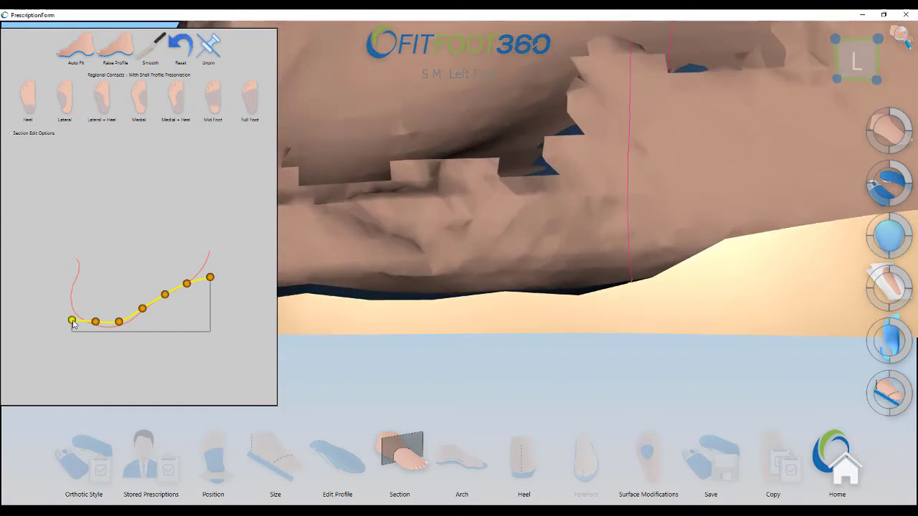
scroll(373, 287, down, 5)
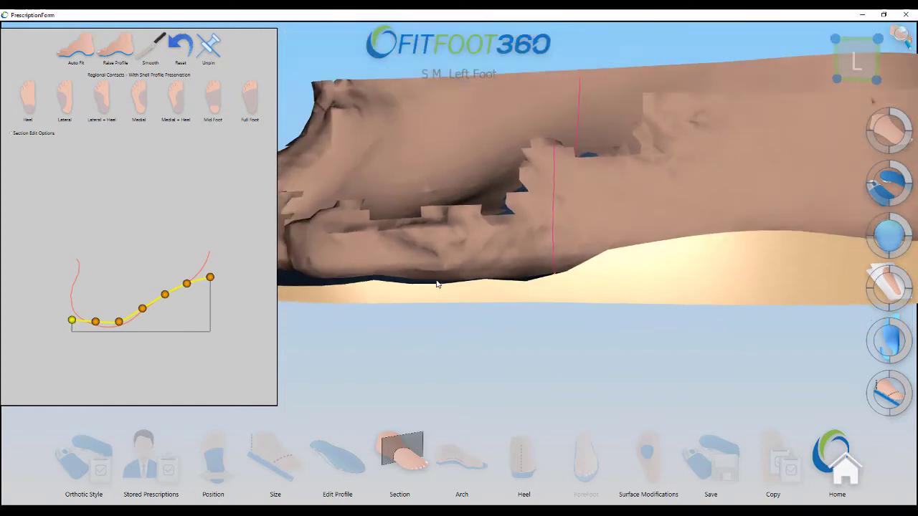
Step: On the same section, slightly lower the midfoot points and raise the outermost medial point to follow the foot outline
drag(438, 282, 520, 302)
scroll(627, 262, up, 3)
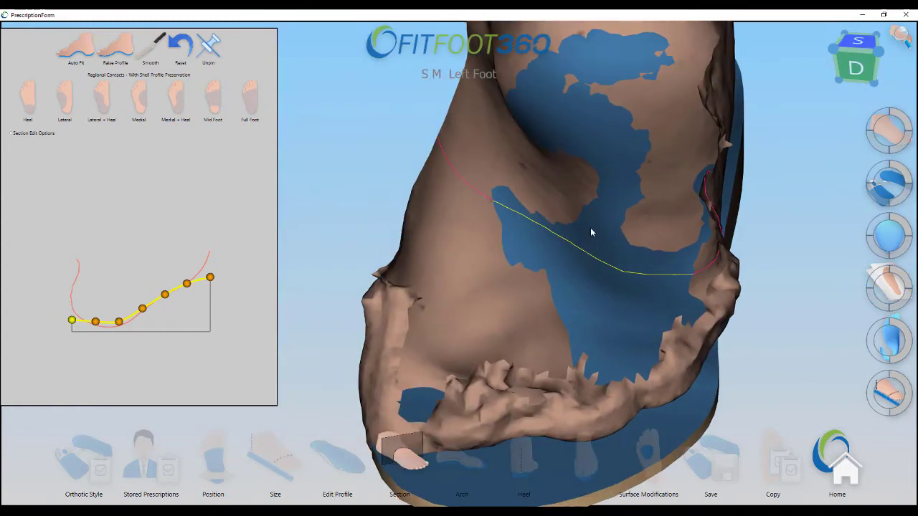
scroll(592, 231, up, 2)
drag(591, 231, 606, 220)
right_drag(597, 220, 582, 228)
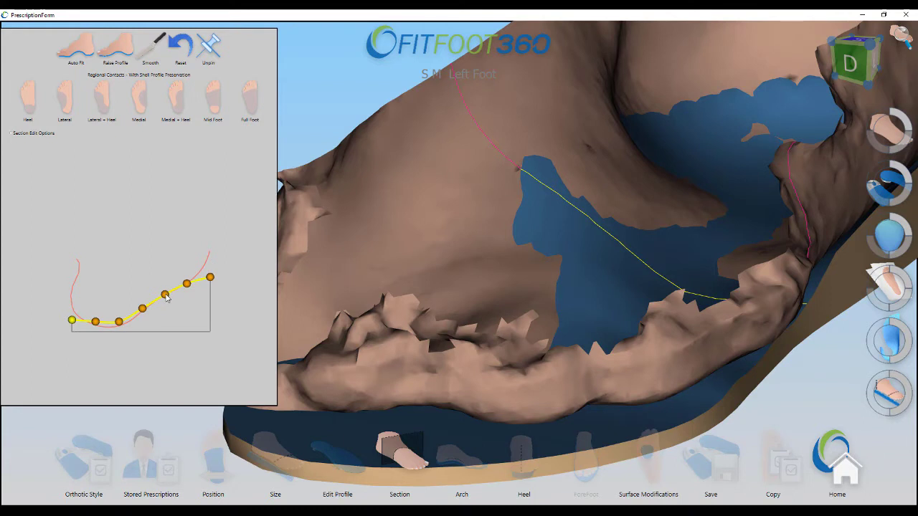
drag(165, 295, 147, 312)
drag(210, 279, 211, 277)
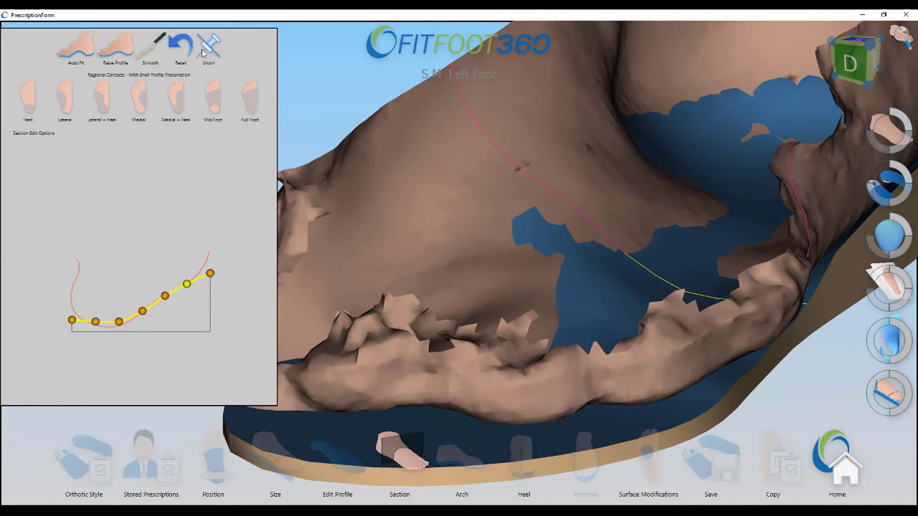
Step: Fine-tune the medial points of a section nearer the heel, then lower the middle points of the section near the ball
click(545, 111)
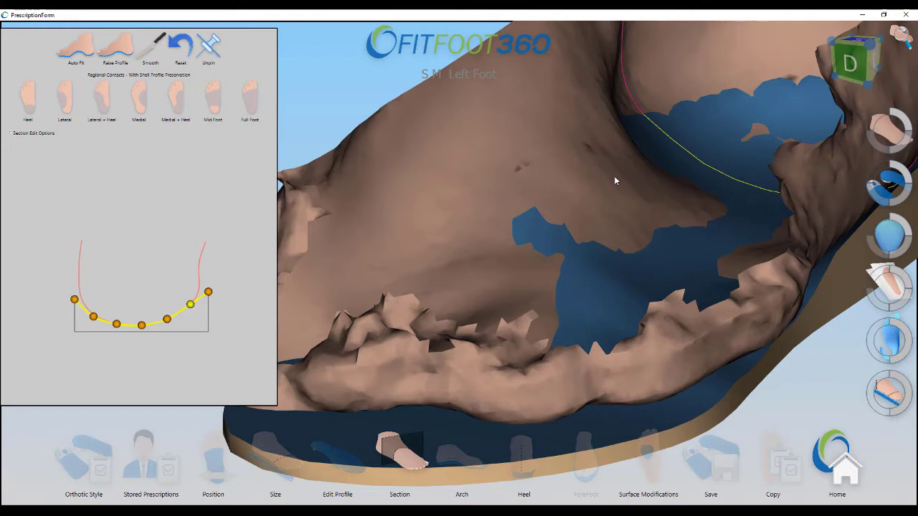
click(168, 318)
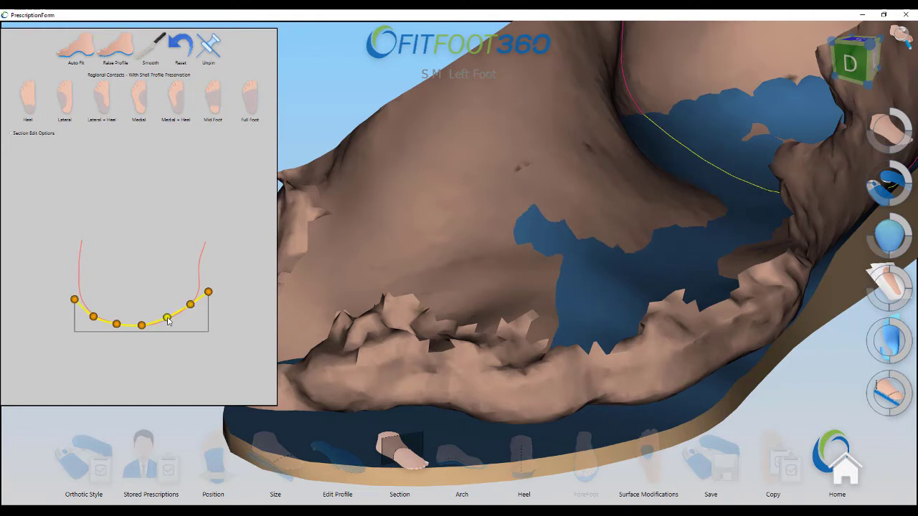
drag(189, 304, 191, 307)
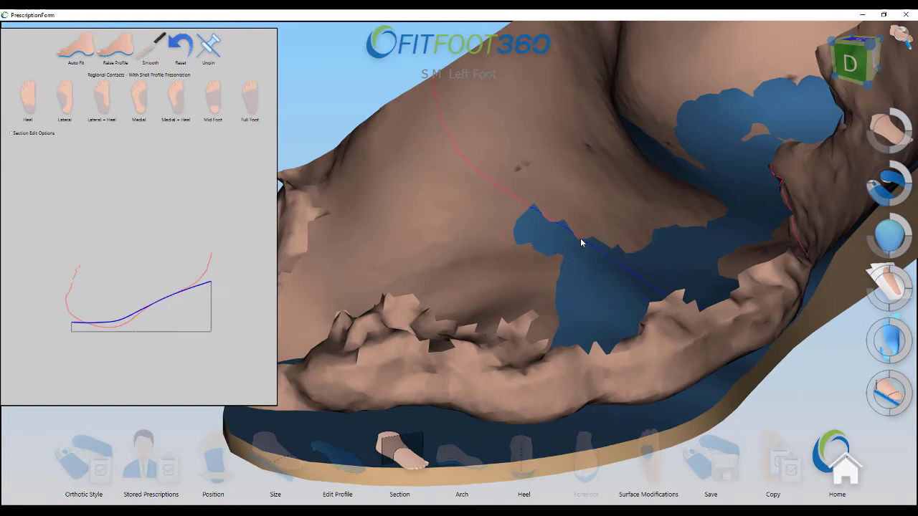
drag(572, 251, 572, 248)
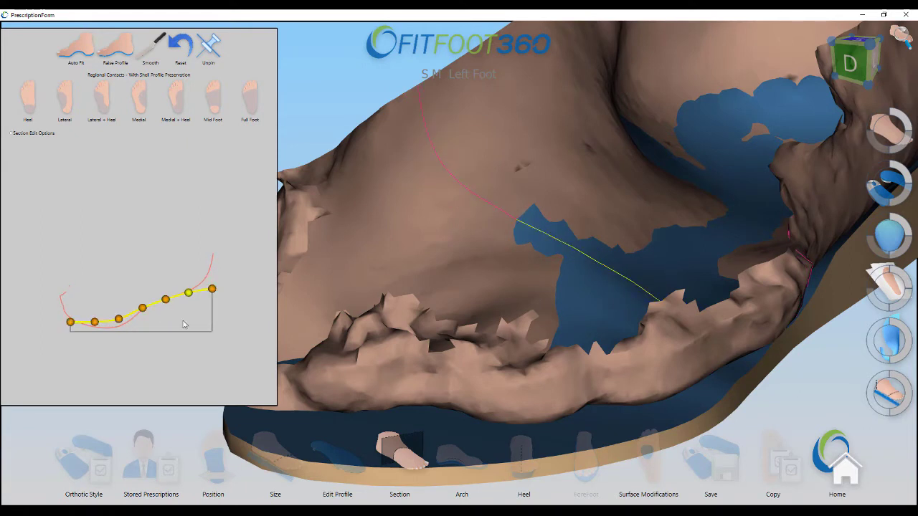
mouse_move(169, 304)
mouse_down()
mouse_move(120, 319)
mouse_move(167, 306)
mouse_up()
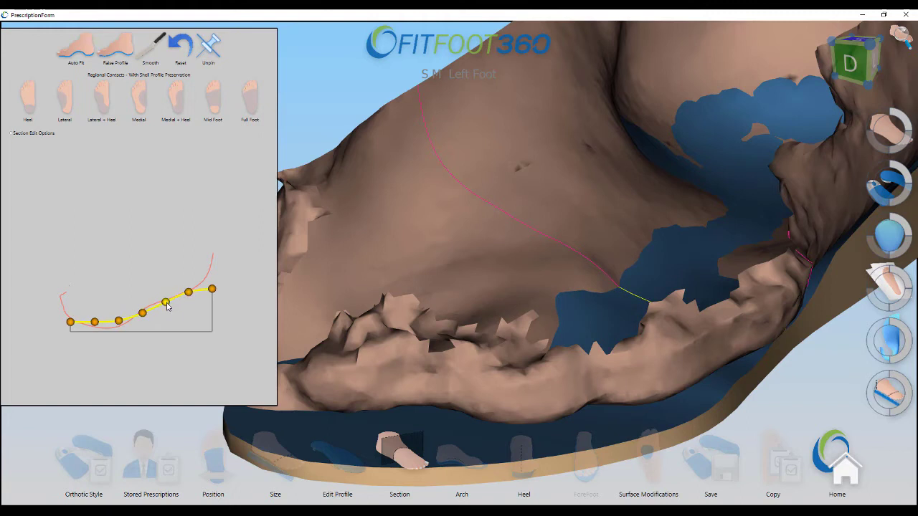
Step: Hide the foot scan and examine the orthotic's upper surface and lateral edge without it
scroll(692, 204, down, 2)
right_drag(461, 308, 528, 303)
mouse_move(529, 304)
middle_down()
mouse_move(504, 262)
mouse_move(586, 258)
mouse_move(598, 267)
mouse_move(491, 257)
mouse_move(695, 254)
mouse_move(638, 250)
mouse_move(705, 230)
middle_up()
mouse_move(704, 233)
right_down()
mouse_move(611, 251)
mouse_move(637, 249)
right_up()
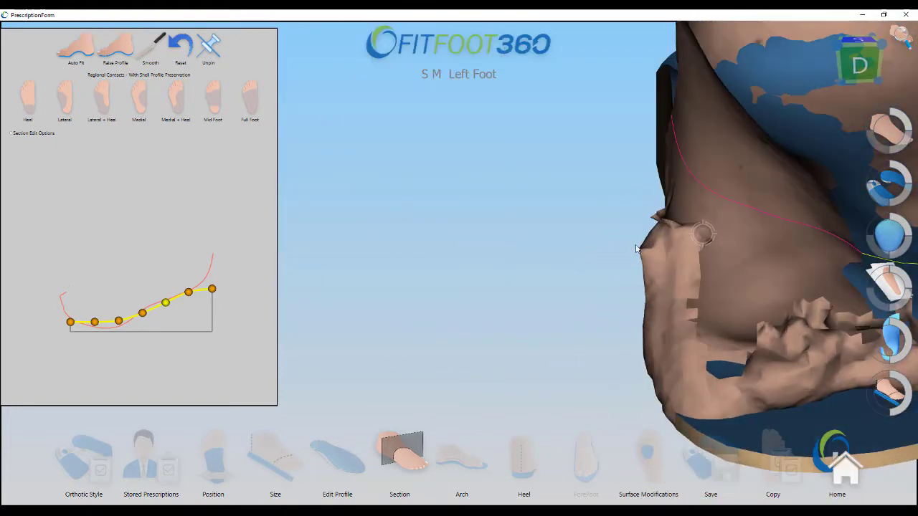
click(881, 116)
middle_drag(748, 208, 506, 206)
right_drag(573, 228, 568, 209)
middle_drag(568, 208, 555, 205)
middle_drag(660, 241, 621, 256)
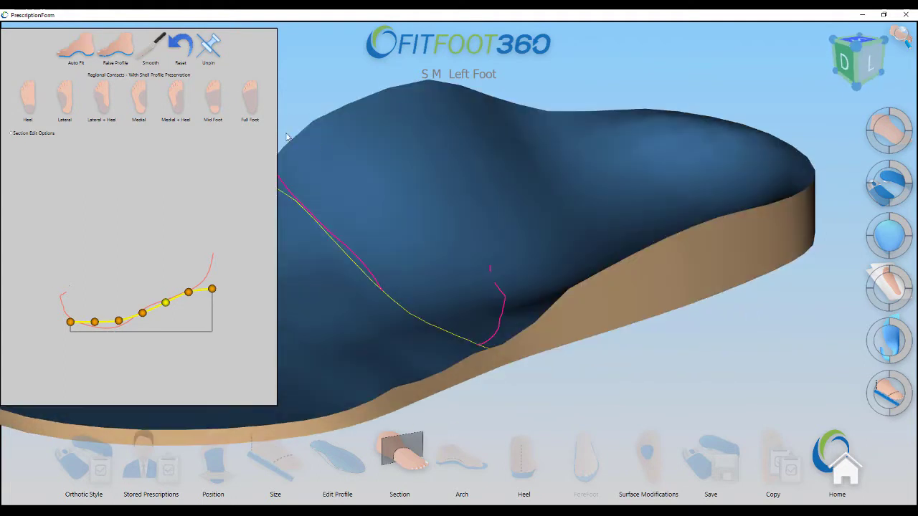
Step: Select the section through the arch peak and lower its inner medial points, checking the curve from the toe end
click(422, 141)
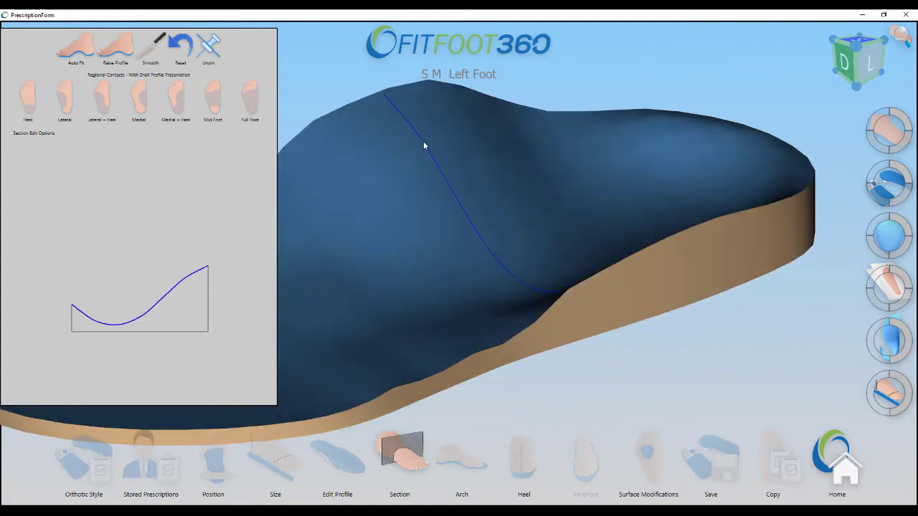
click(185, 280)
drag(188, 284, 167, 304)
middle_drag(379, 289, 469, 271)
right_drag(404, 303, 473, 307)
drag(473, 306, 547, 297)
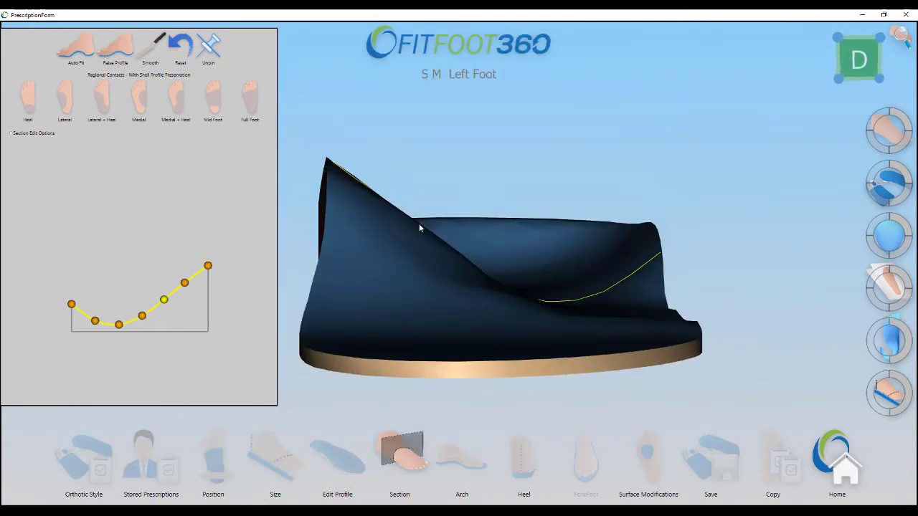
Step: Smooth the edited orthotic surface and check its contour from the side and the toe end
click(150, 50)
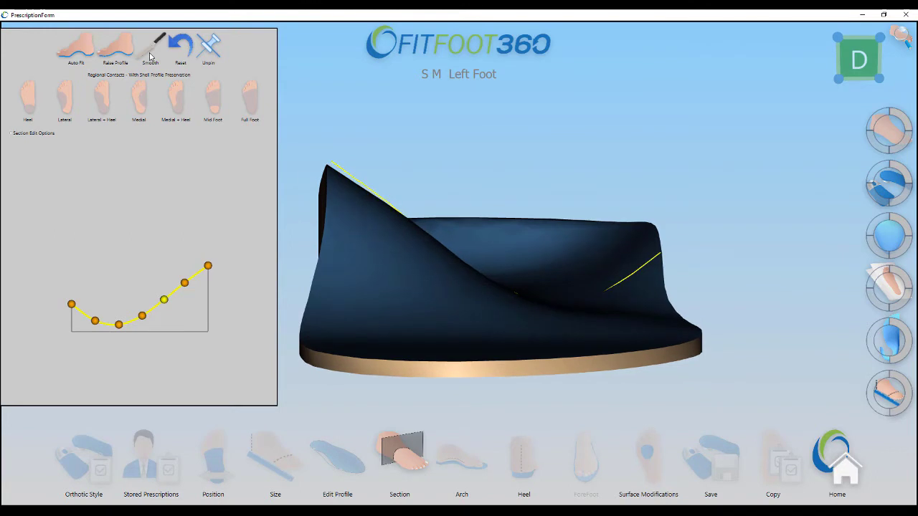
click(578, 316)
drag(578, 313, 485, 309)
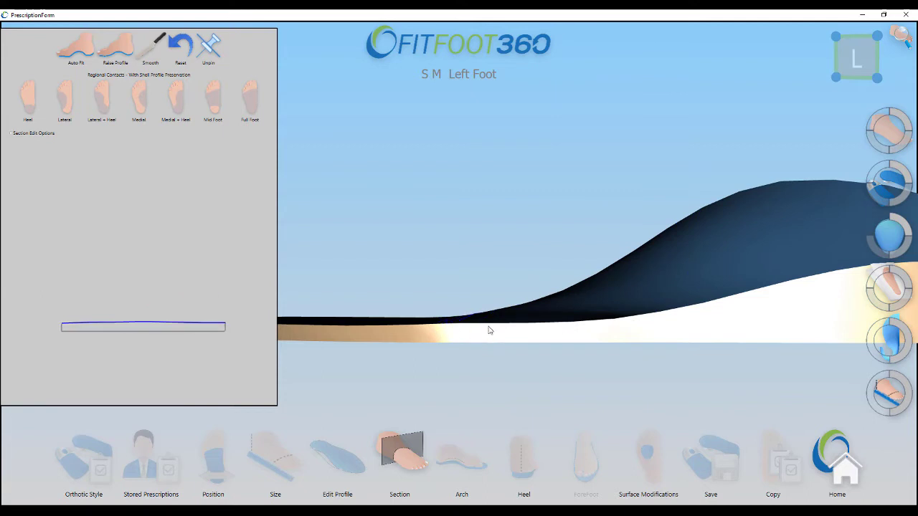
drag(529, 328, 481, 209)
drag(602, 269, 546, 277)
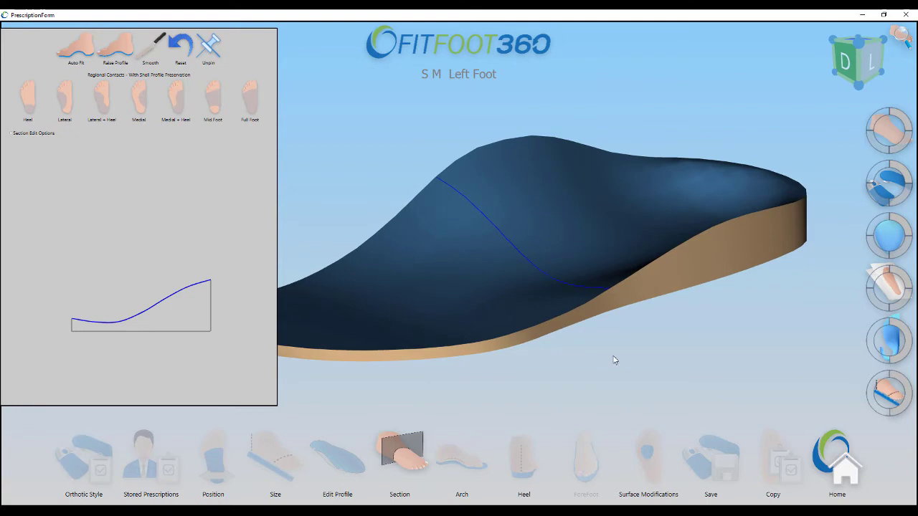
Step: Show the foot scan again and leave section editing to check how the orthotic fits the foot
click(899, 119)
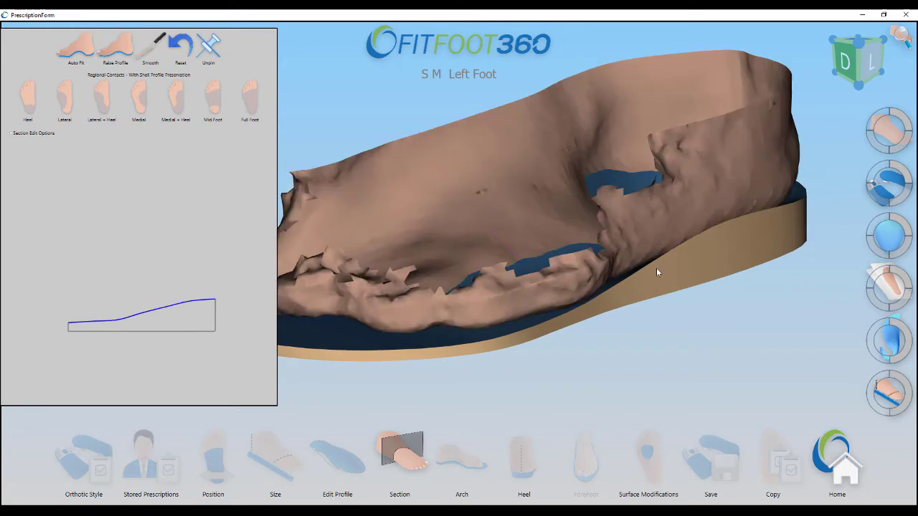
drag(500, 314, 540, 310)
right_drag(540, 310, 457, 270)
middle_drag(488, 281, 650, 292)
click(400, 462)
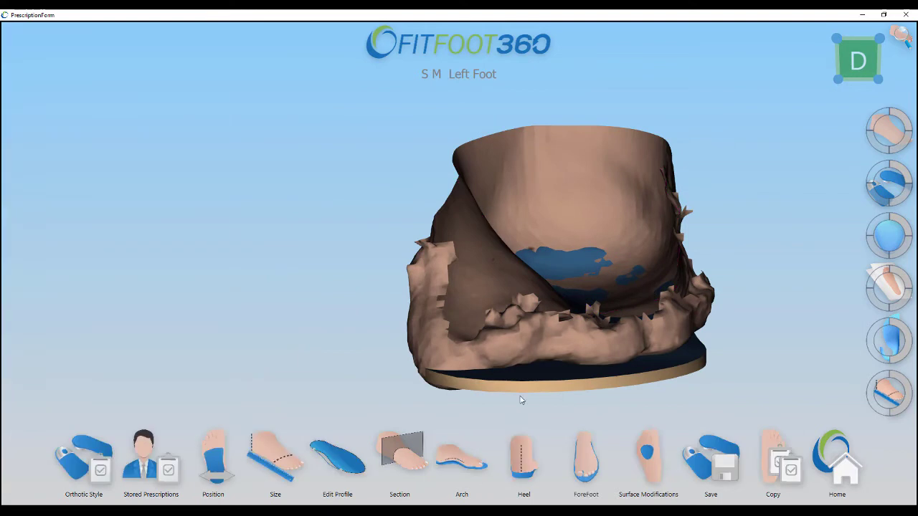
drag(548, 349, 552, 352)
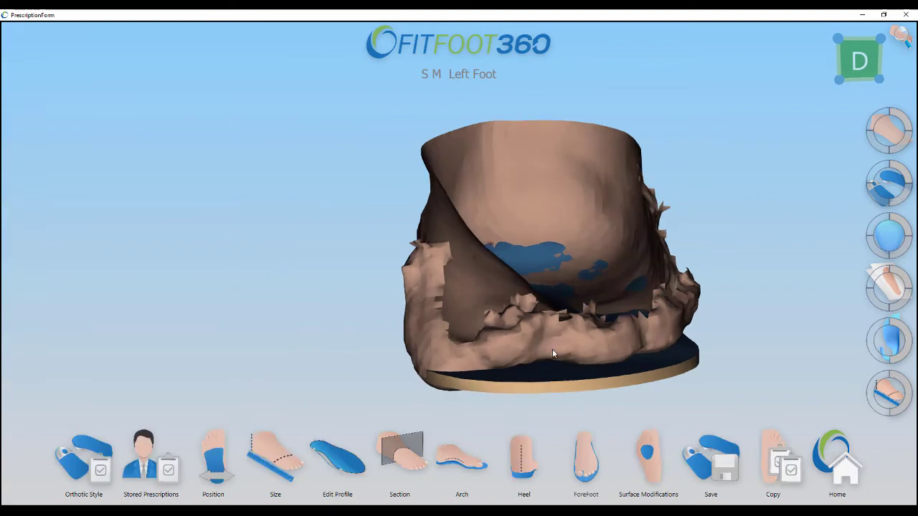
drag(472, 332, 488, 314)
Step: In the heel modifications, raise the heel cup to 16 mm, checking the fit from the medial side
click(525, 470)
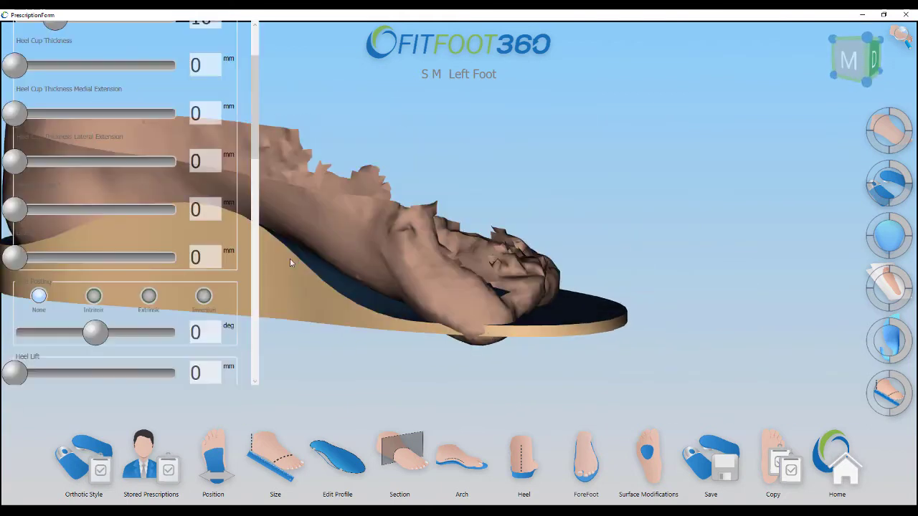
click(253, 62)
drag(55, 108, 71, 108)
middle_drag(295, 216, 638, 246)
drag(615, 273, 641, 270)
drag(73, 111, 79, 114)
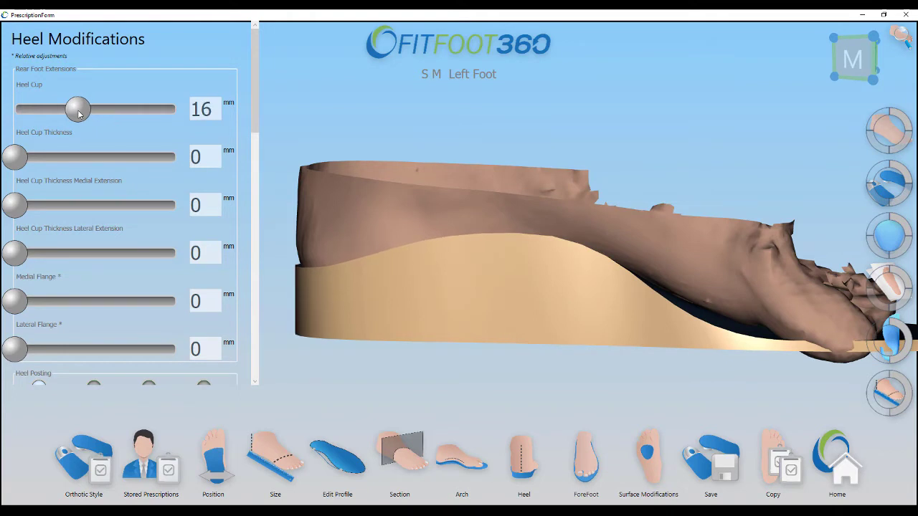
middle_drag(490, 297, 524, 278)
drag(531, 297, 566, 292)
Step: Set the heel wedge to 5 mm and dismiss the e-mail notification
scroll(211, 254, down, 8)
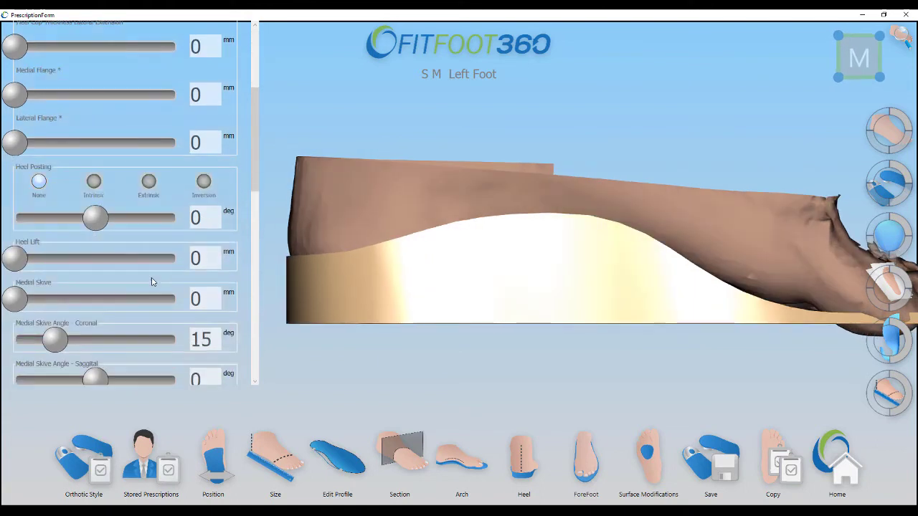
scroll(92, 234, down, 2)
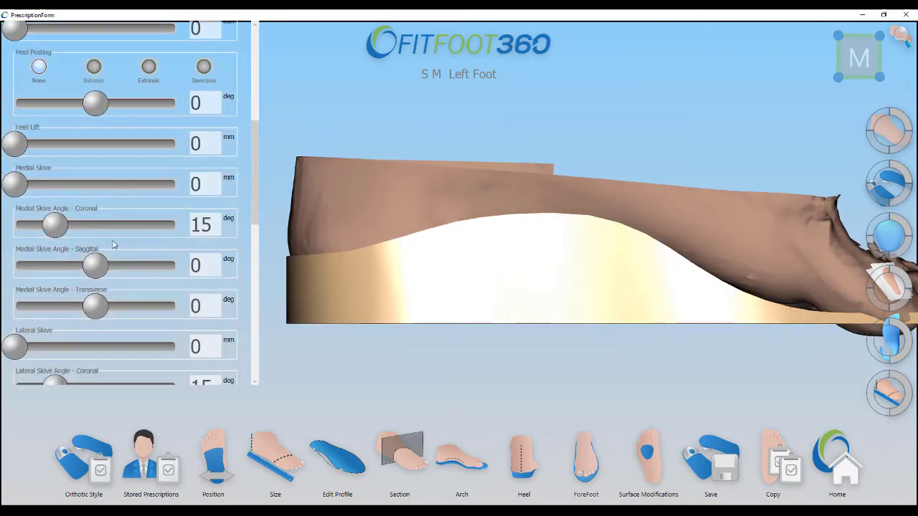
scroll(97, 314, down, 4)
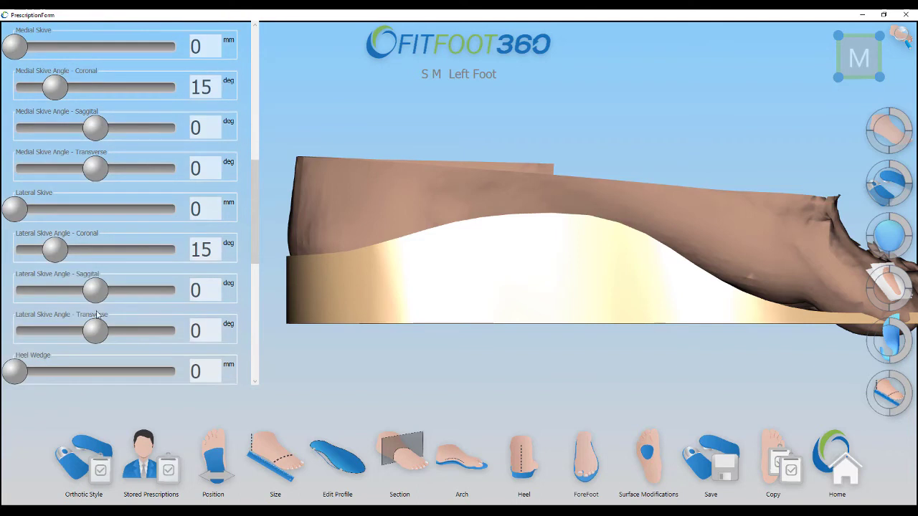
scroll(97, 307, down, 2)
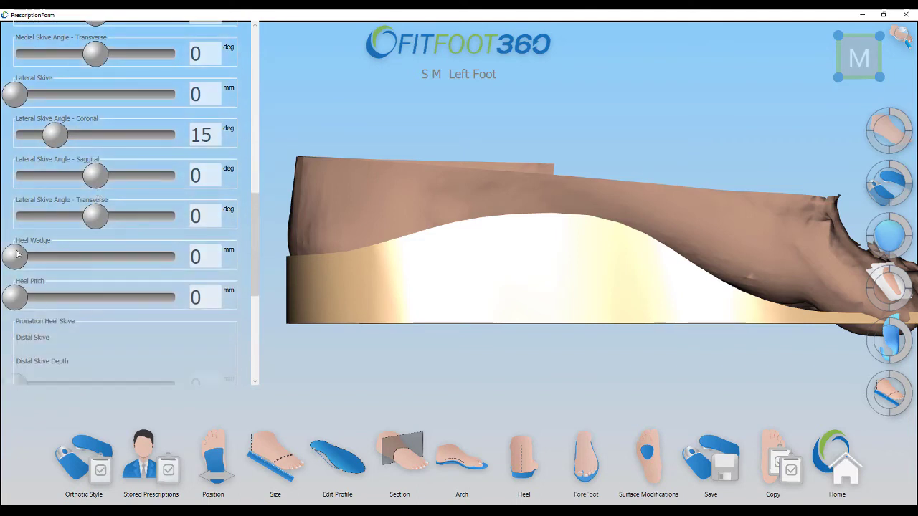
drag(19, 260, 93, 255)
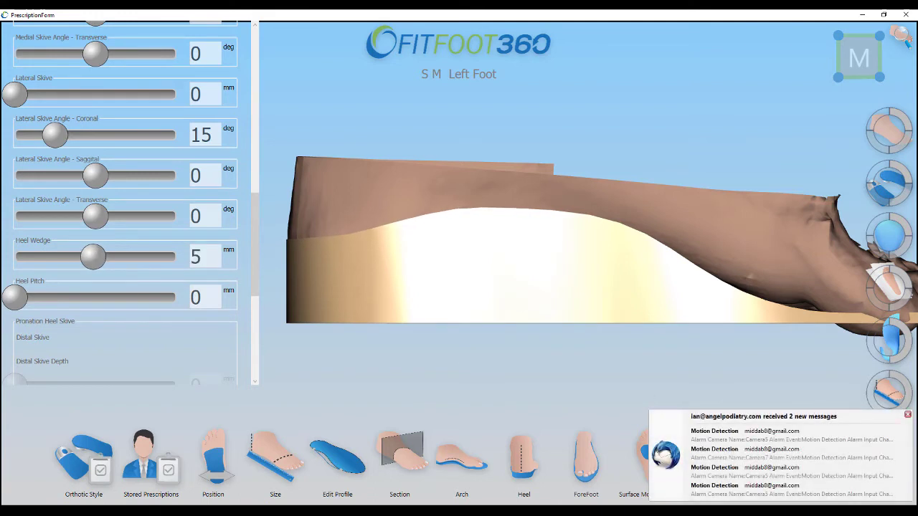
click(908, 415)
Step: Examine the wedged orthotic from the toe end, above and the medial side, with and without the foot scan
drag(669, 386, 328, 287)
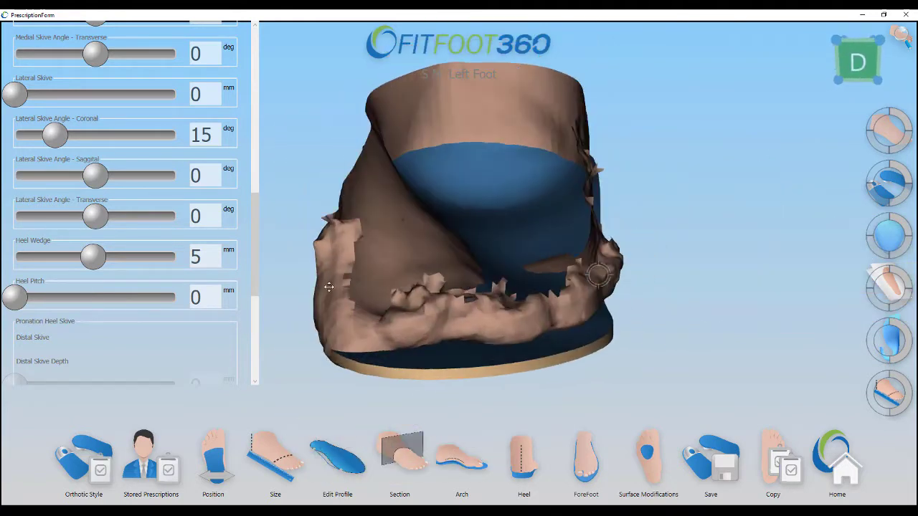
click(873, 120)
drag(537, 268, 497, 266)
scroll(500, 265, down, 5)
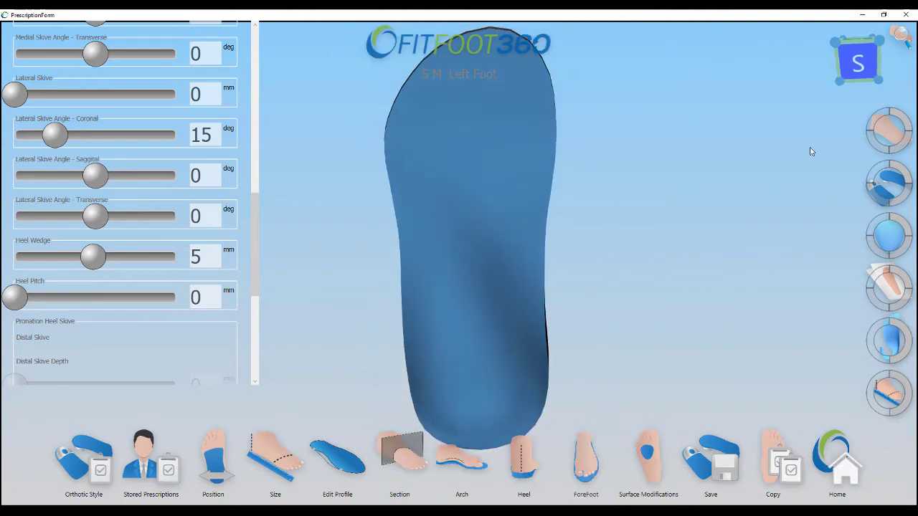
drag(609, 330, 588, 332)
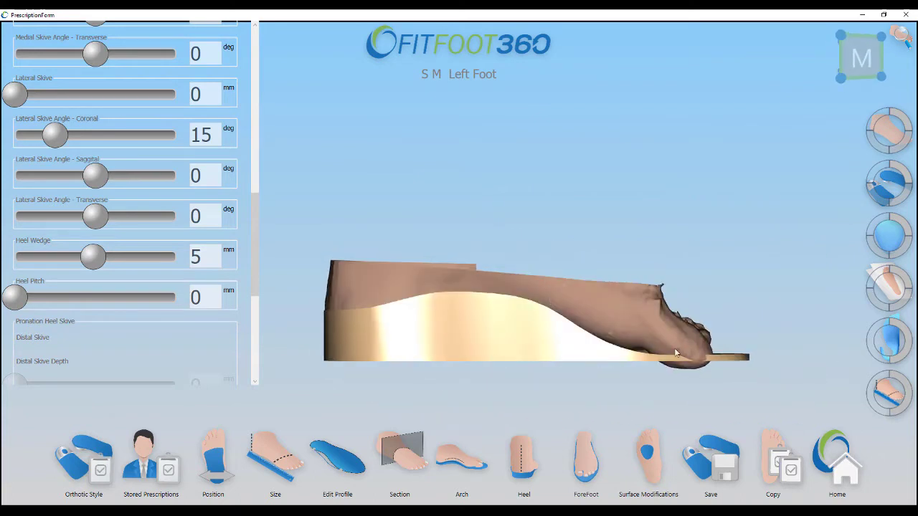
scroll(652, 353, up, 4)
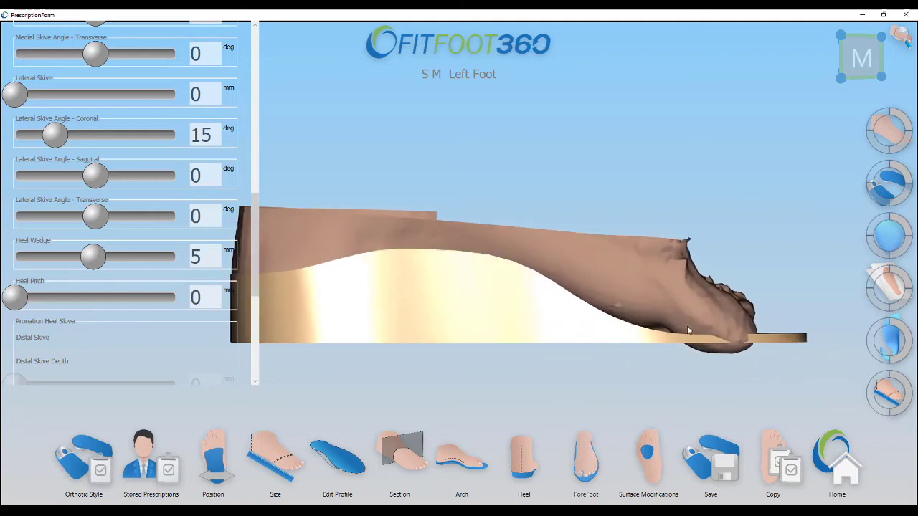
drag(588, 291, 545, 308)
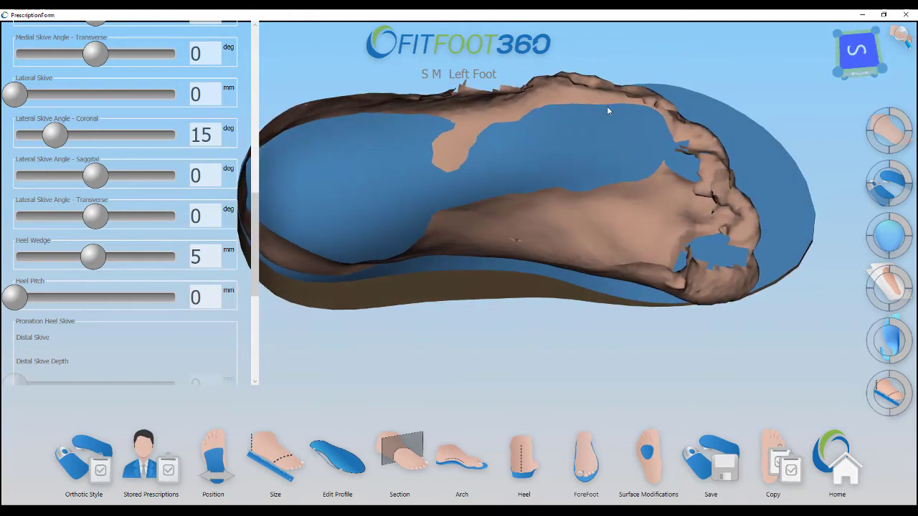
Step: Add a Cuboid Notch surface modification, then turn and move it under the first metatarsal head at the medial edge
click(650, 467)
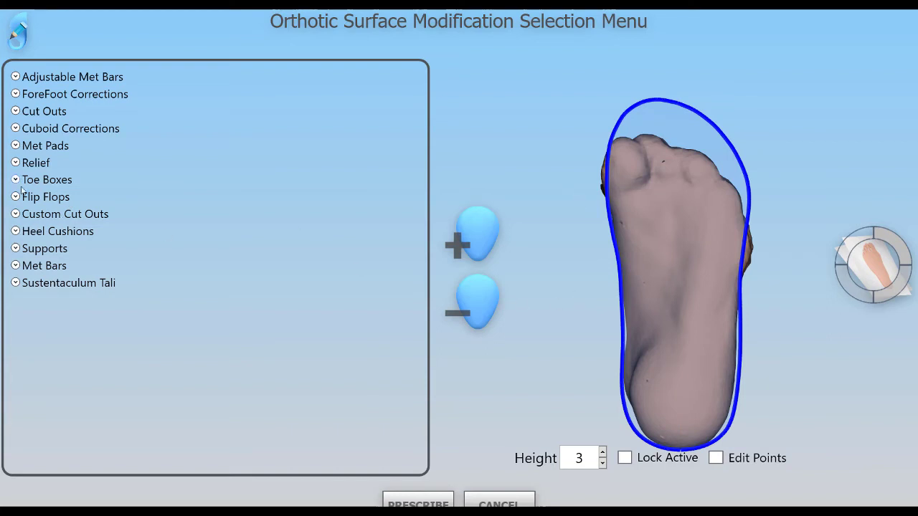
click(16, 128)
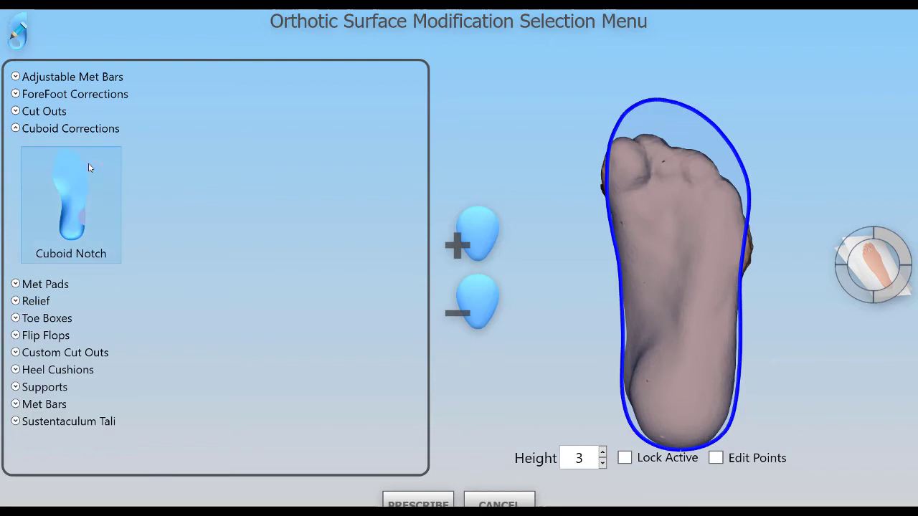
click(106, 208)
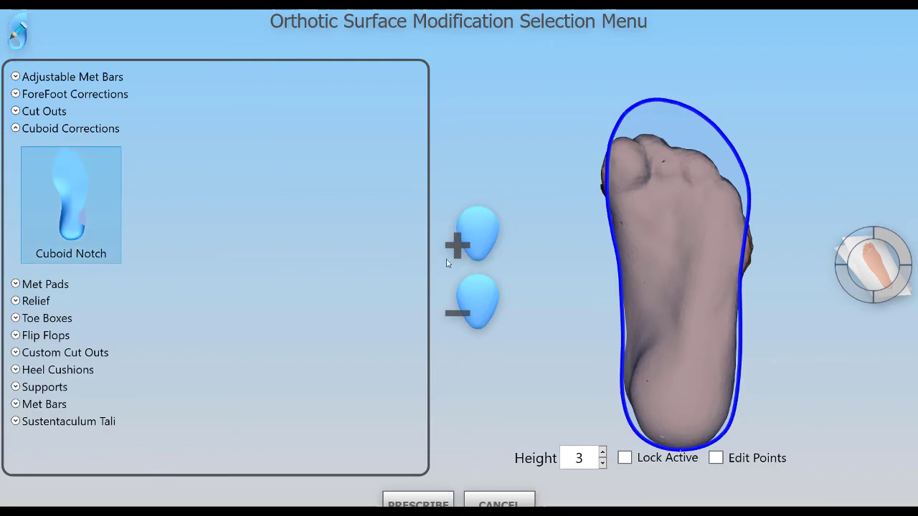
click(716, 356)
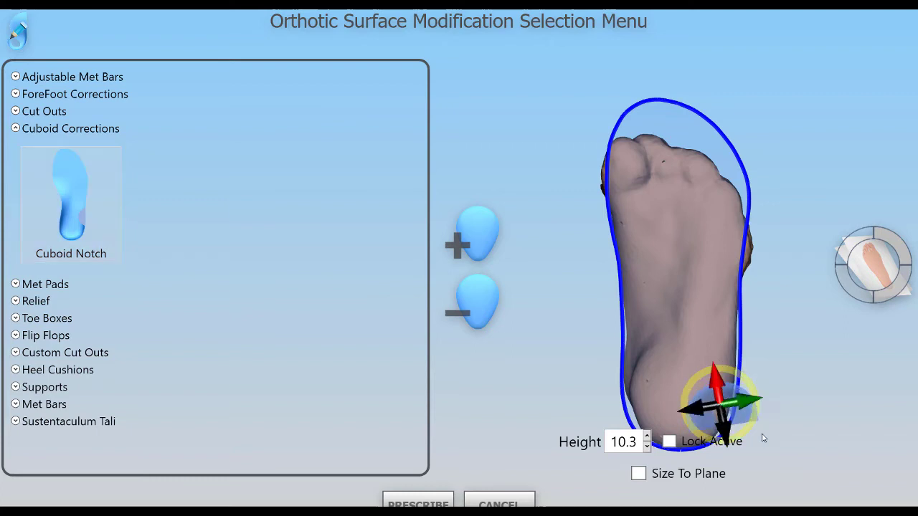
drag(741, 406, 630, 211)
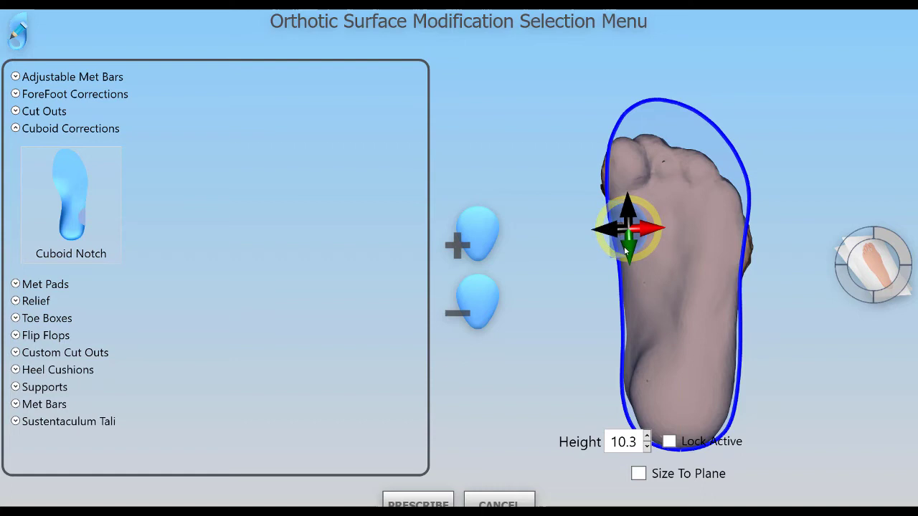
drag(628, 245, 627, 223)
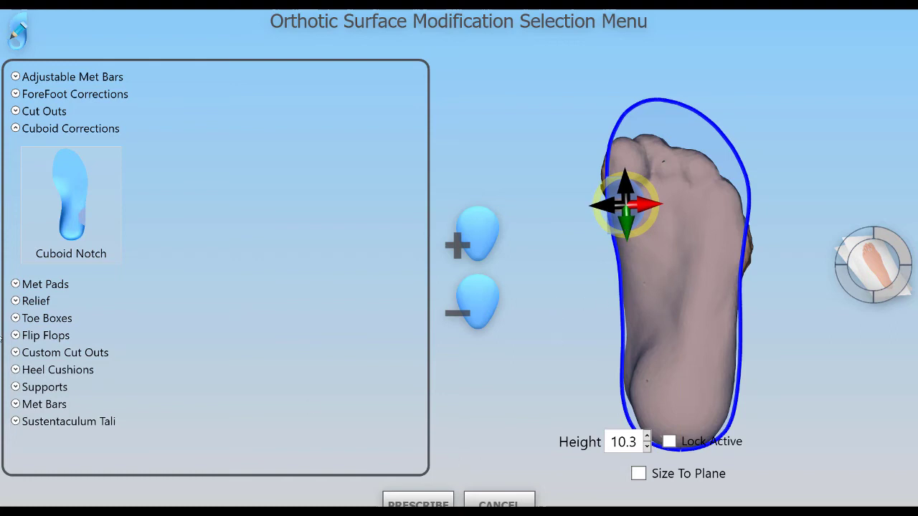
Step: Add a Dancers Pad Medium under the forefoot and set the cuboid notch's height to 4
click(15, 284)
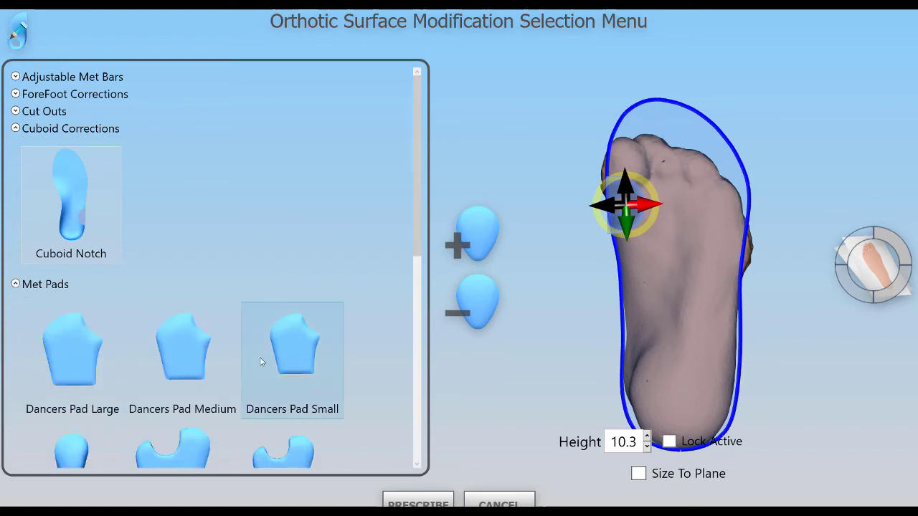
click(179, 357)
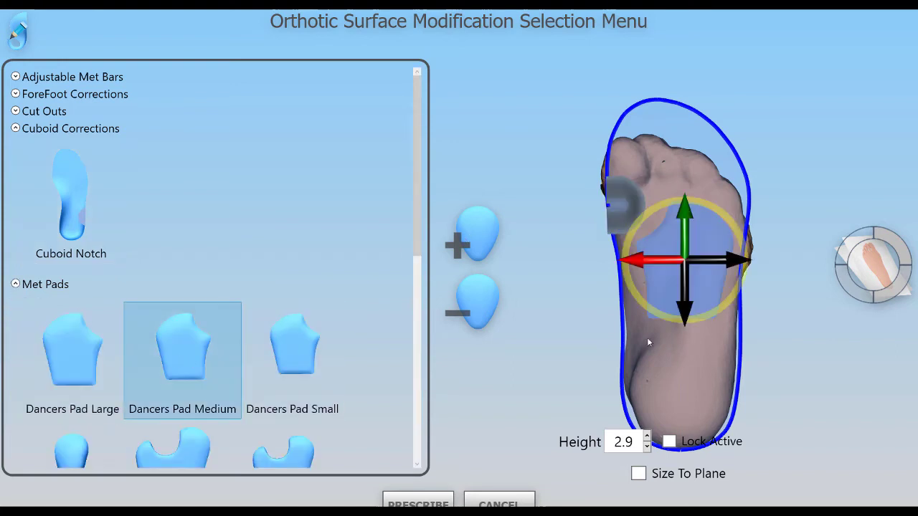
click(634, 213)
double_click(641, 442)
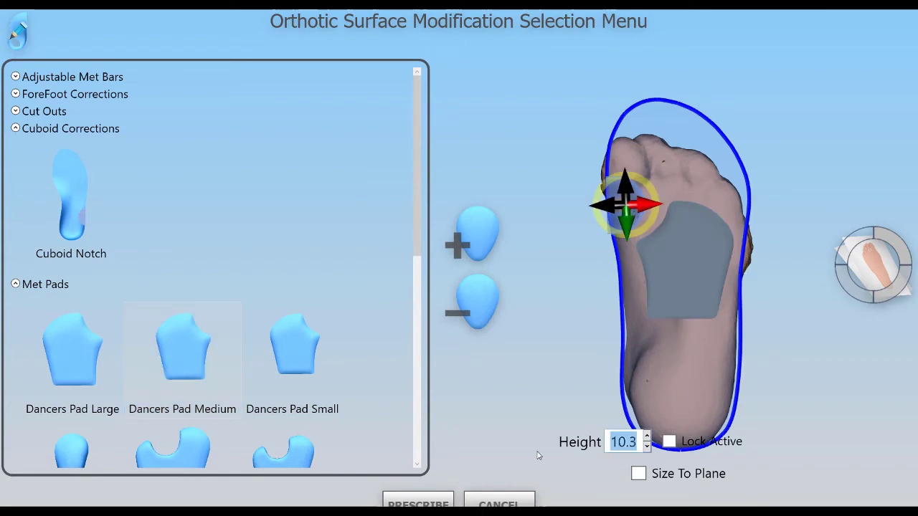
text(4)
Step: Set the dancers pad's height to 4, fit it beside the notch and prescribe the surface modifications
click(711, 270)
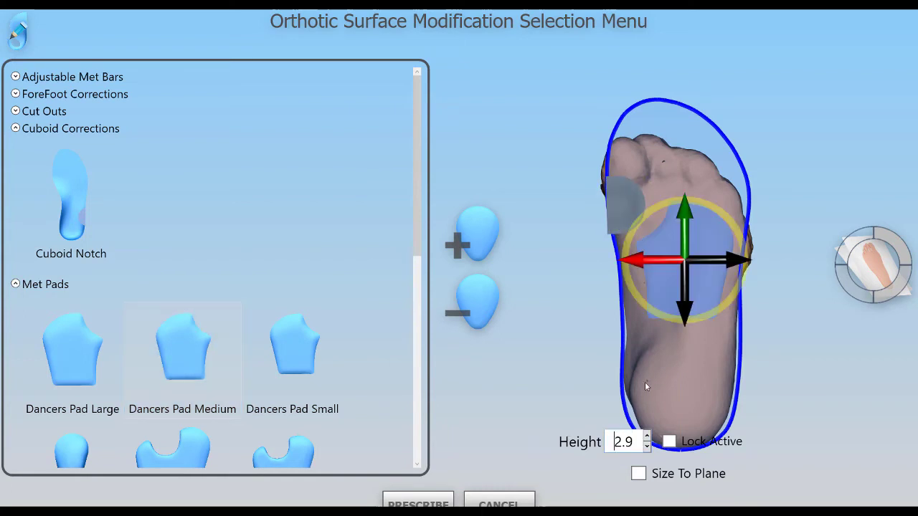
double_click(642, 442)
text(4)
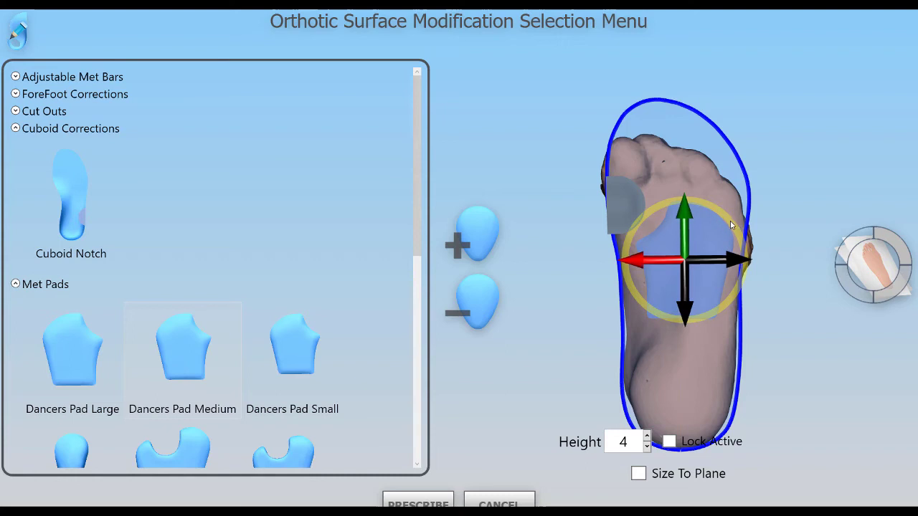
mouse_move(691, 249)
mouse_down()
mouse_move(655, 268)
mouse_move(675, 243)
mouse_up()
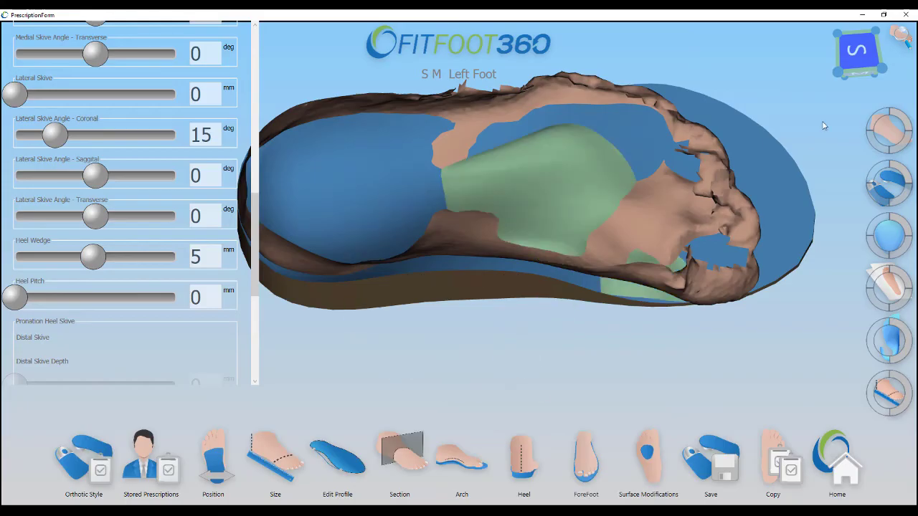
Step: Examine the added pads on the orthotic without the foot scan and then with it, from the medial side
click(874, 118)
right_drag(525, 348, 699, 293)
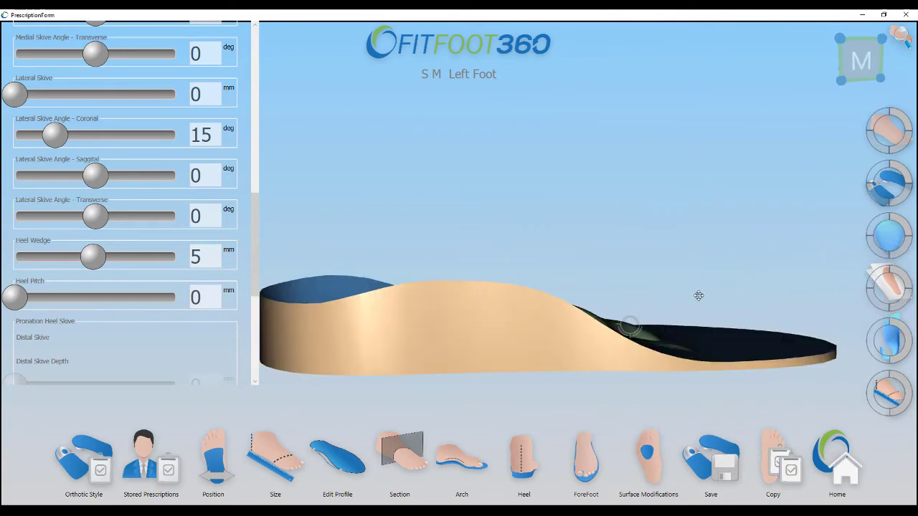
click(909, 120)
right_drag(613, 354, 673, 357)
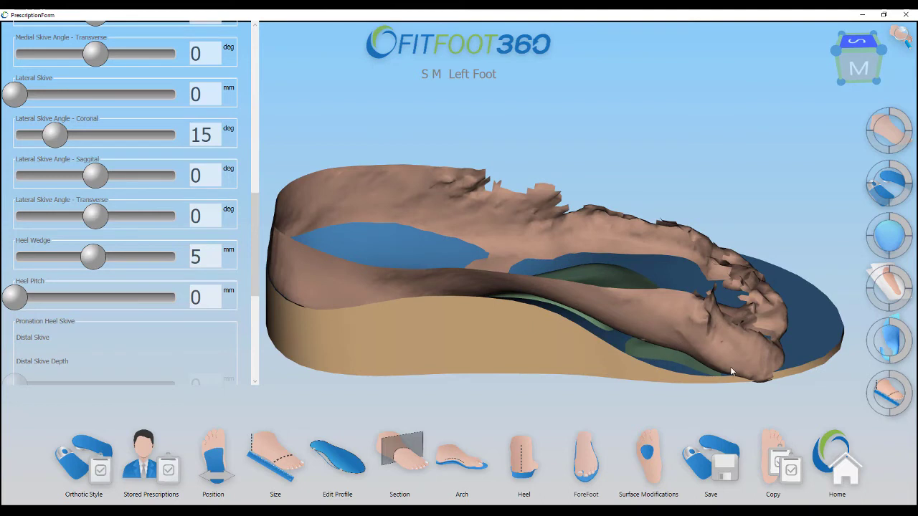
right_drag(708, 364, 681, 355)
right_drag(559, 375, 538, 343)
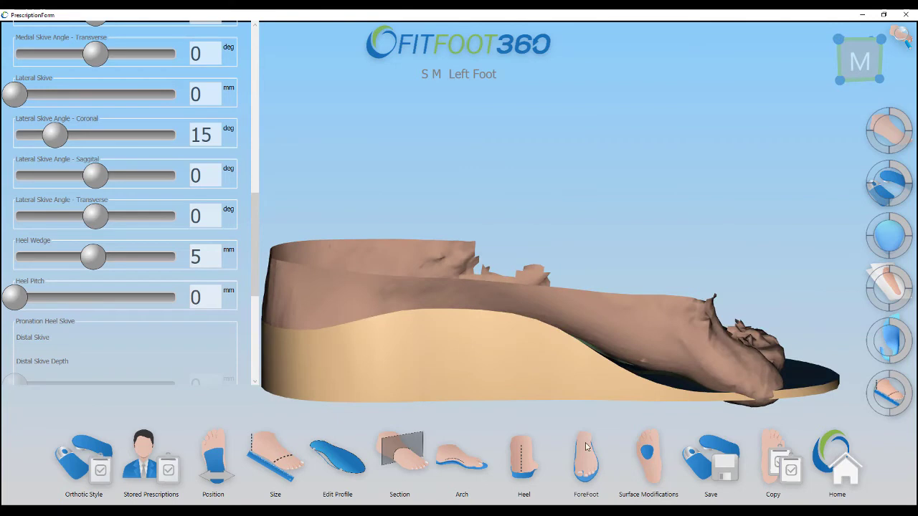
Step: Apply extrinsic forefoot posting of 1 degree and check the orthotic from the medial side
click(586, 459)
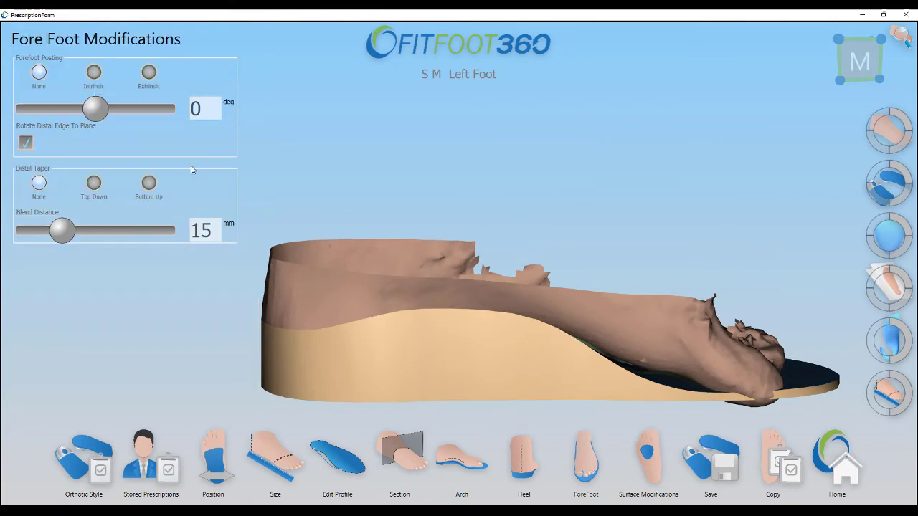
click(149, 74)
mouse_move(99, 116)
mouse_down()
mouse_move(116, 113)
mouse_move(107, 113)
mouse_up()
middle_drag(573, 342, 527, 295)
mouse_move(526, 295)
mouse_down()
mouse_move(533, 291)
mouse_move(438, 273)
mouse_move(445, 285)
mouse_move(514, 291)
mouse_up()
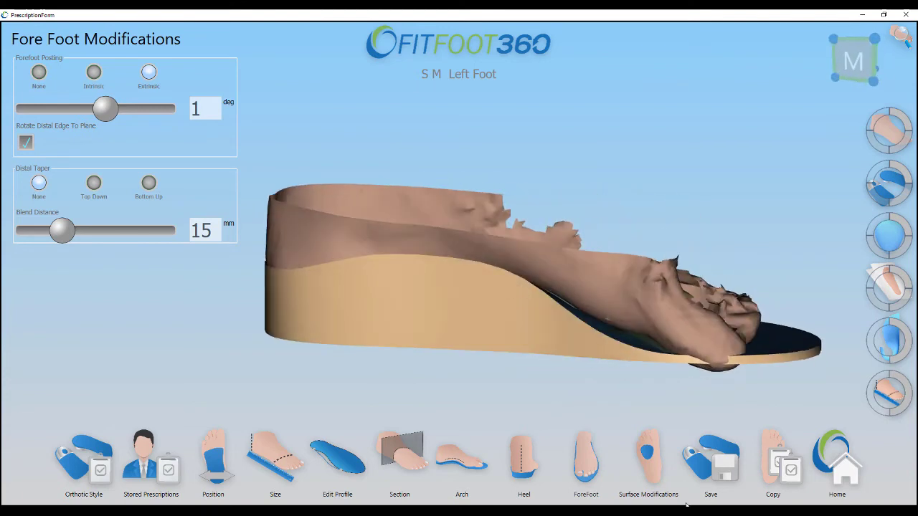
drag(589, 390, 612, 379)
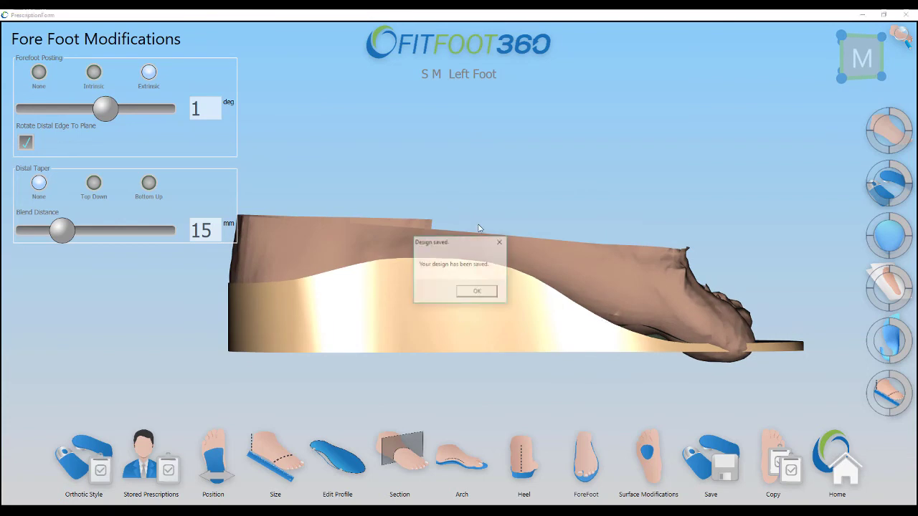
Step: Save the orthotic design and copy it to the other foot as a bilateral design
click(486, 289)
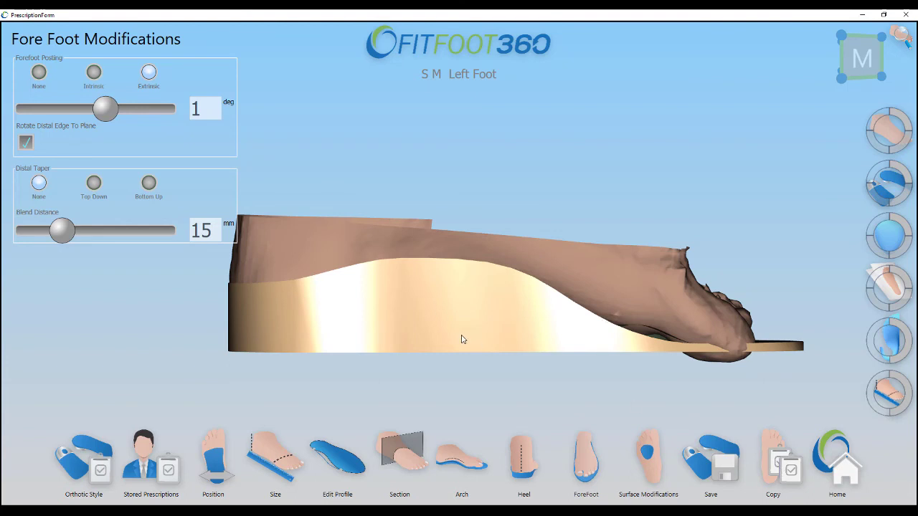
click(774, 438)
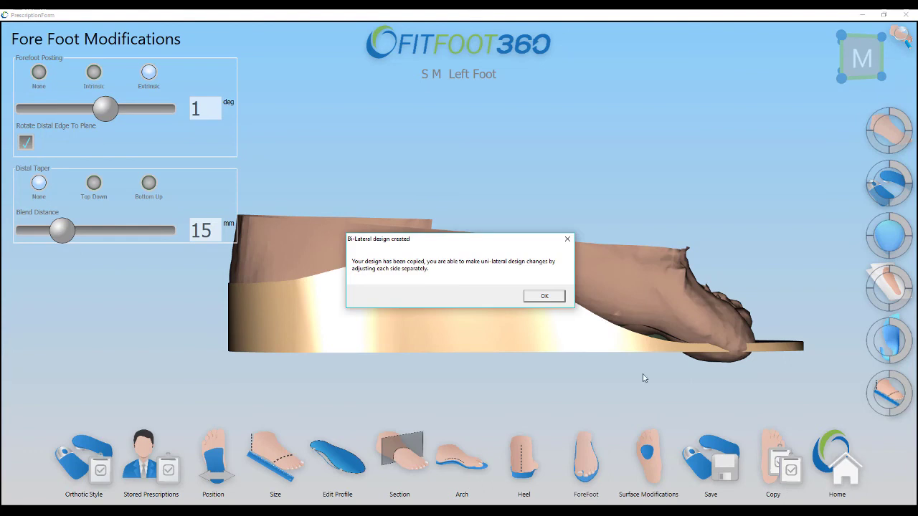
click(555, 300)
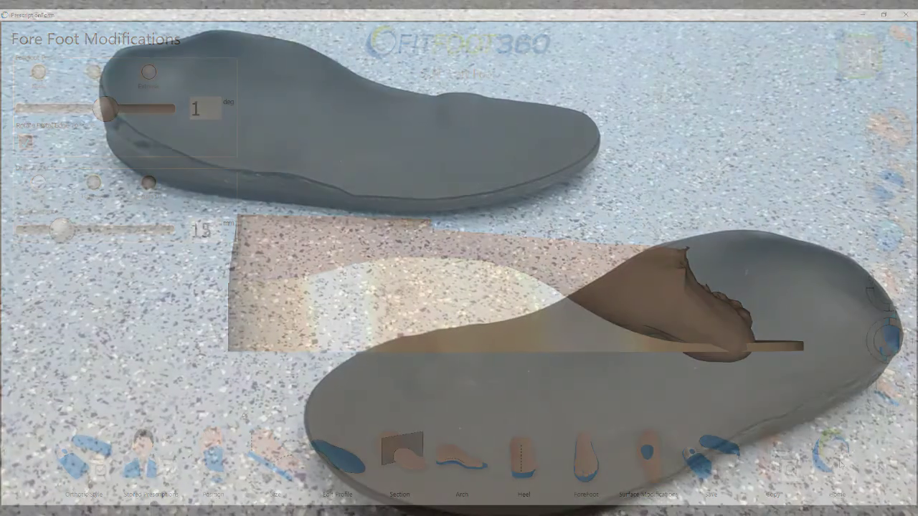